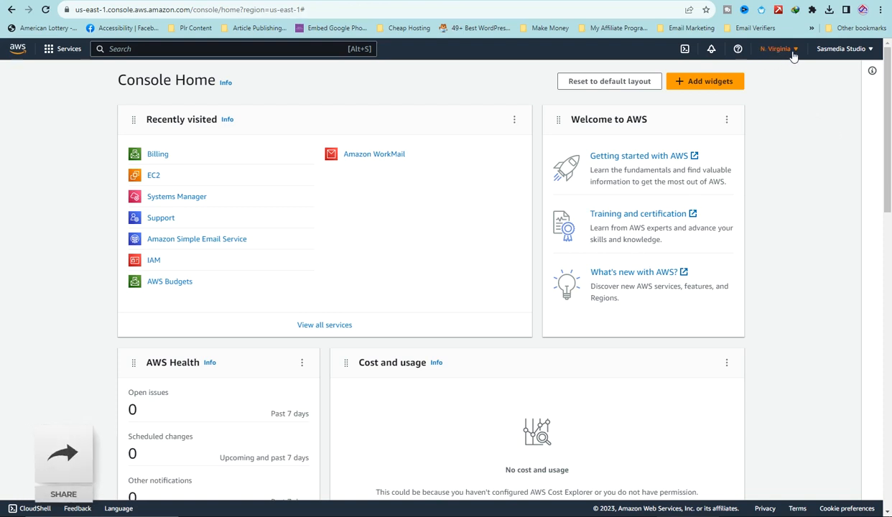
Examine the list of AWS regions available to the account.
left_click(794, 56)
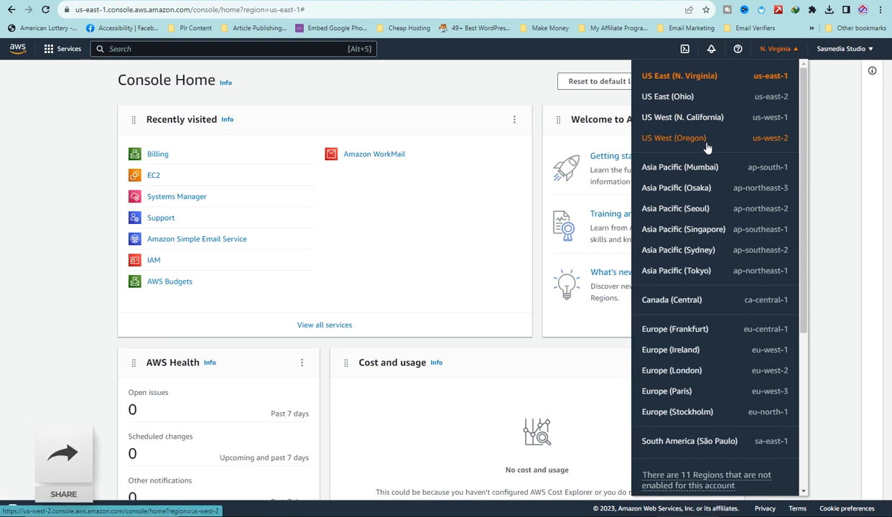
scroll(705, 145, "down", 3)
scroll(717, 314, "up", 2)
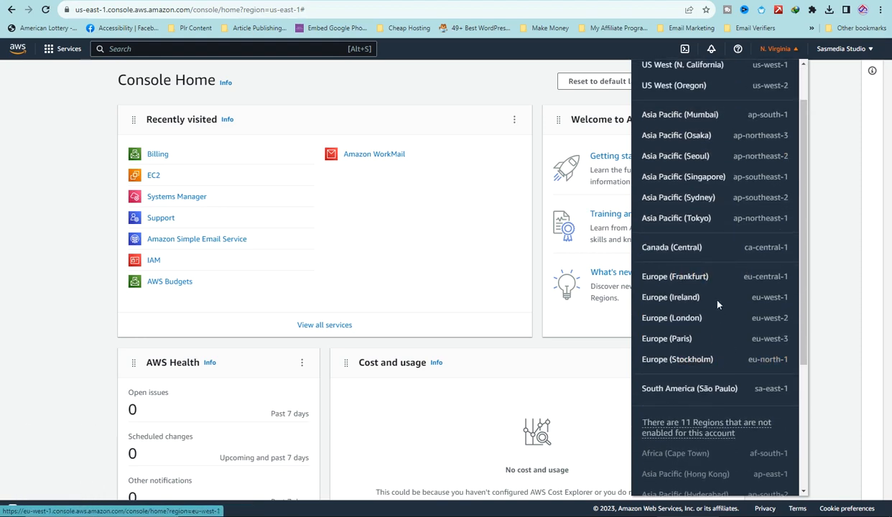
scroll(717, 305, "up", 2)
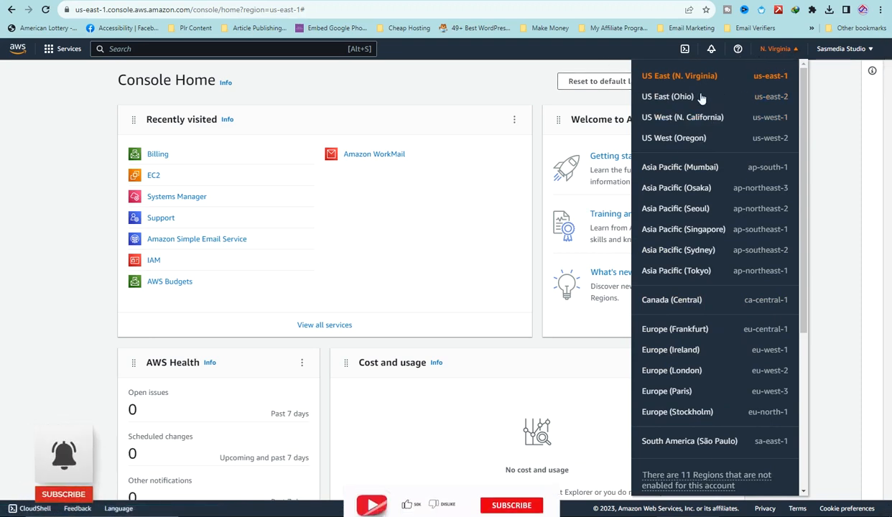
left_click(779, 51)
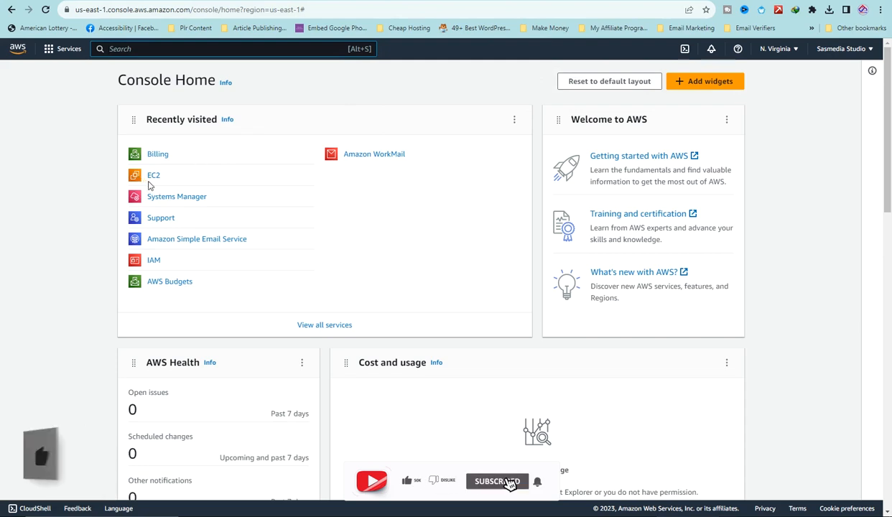
Search the AWS services for ec2 and open the EC2 service.
left_click(122, 48)
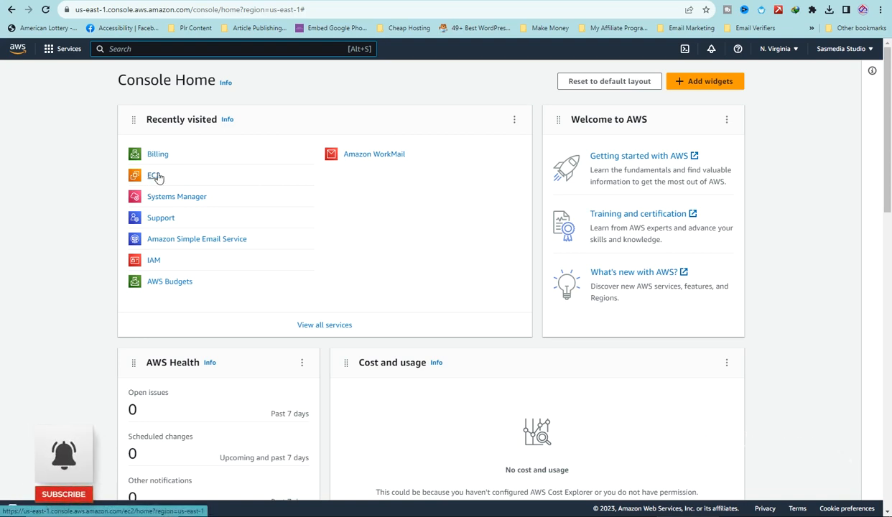
left_click(52, 50)
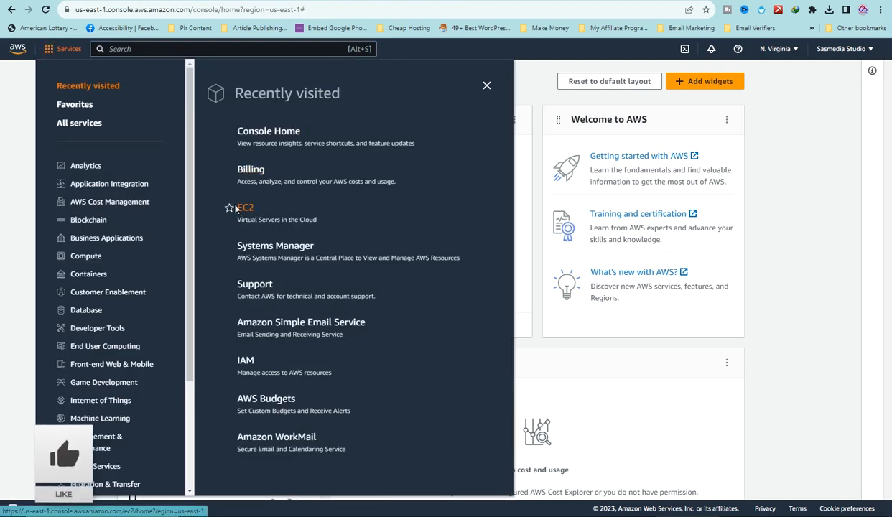
left_click(228, 49)
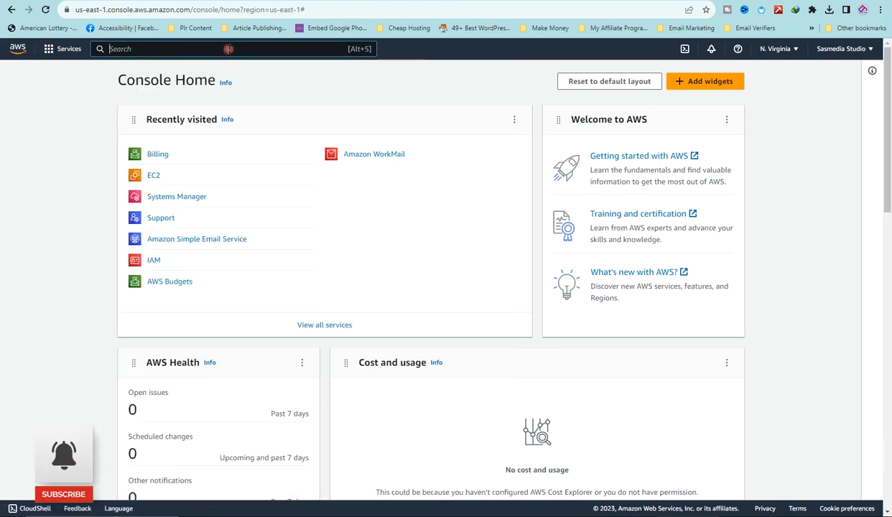
type("ec2")
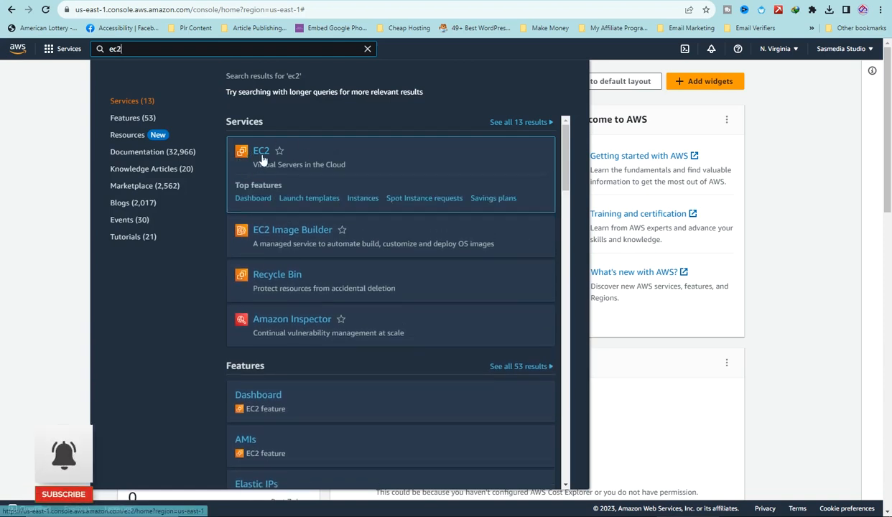
left_click(258, 155)
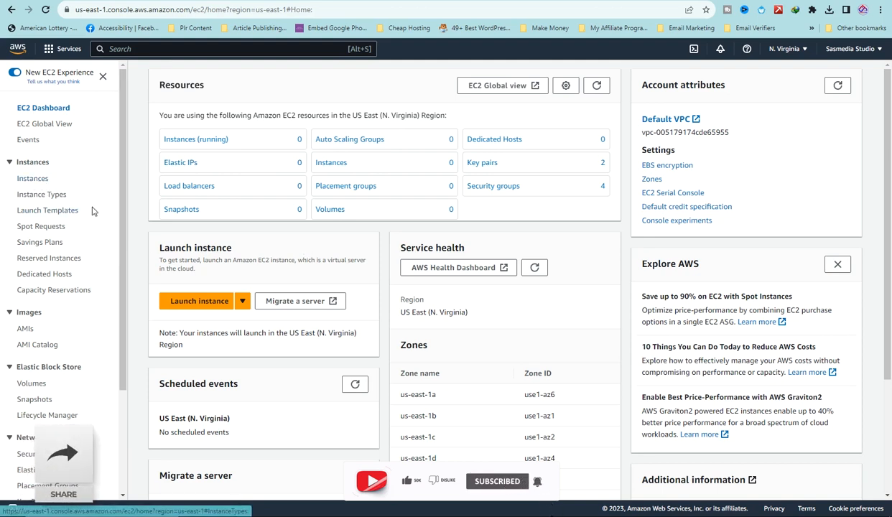
Start launching a new instance from the EC2 dashboard.
left_click(199, 301)
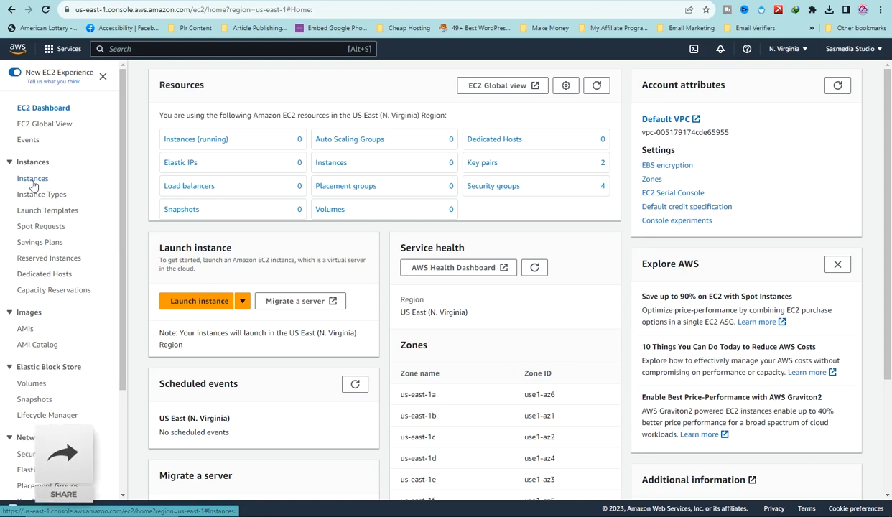
scroll(32, 186, "down", 2)
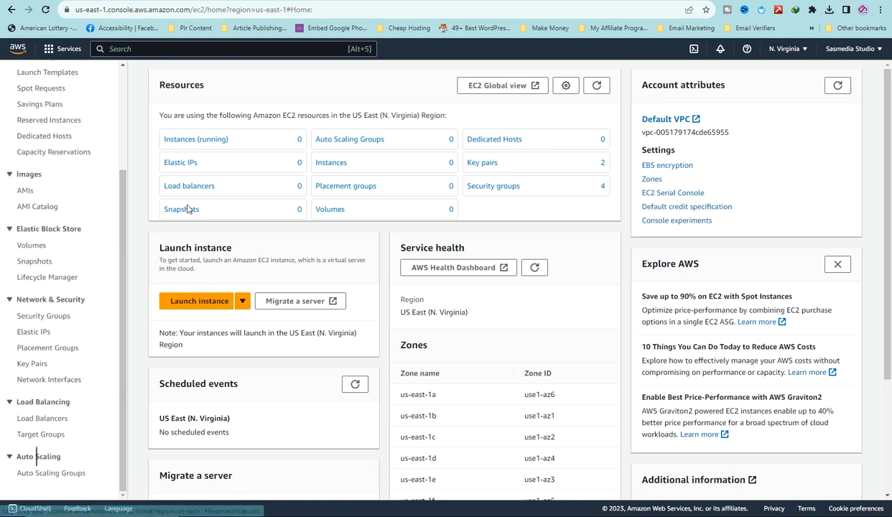
scroll(24, 194, "up", 2)
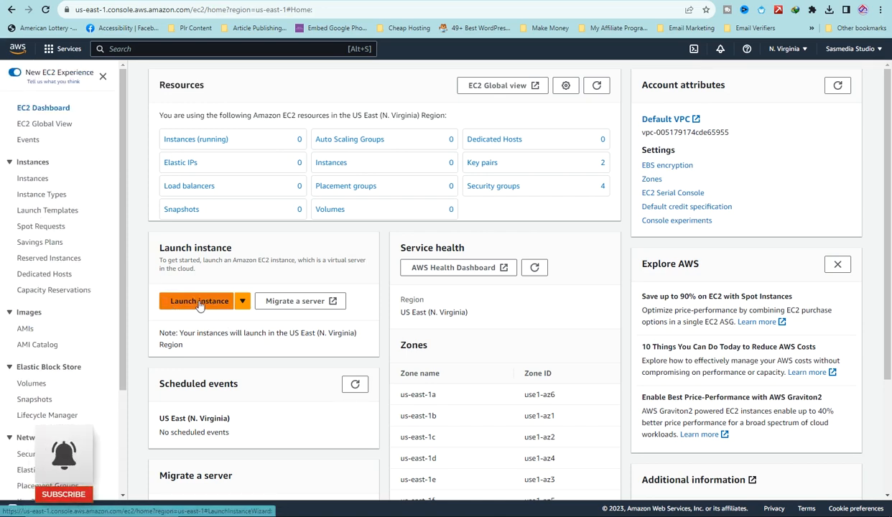
left_click(200, 301)
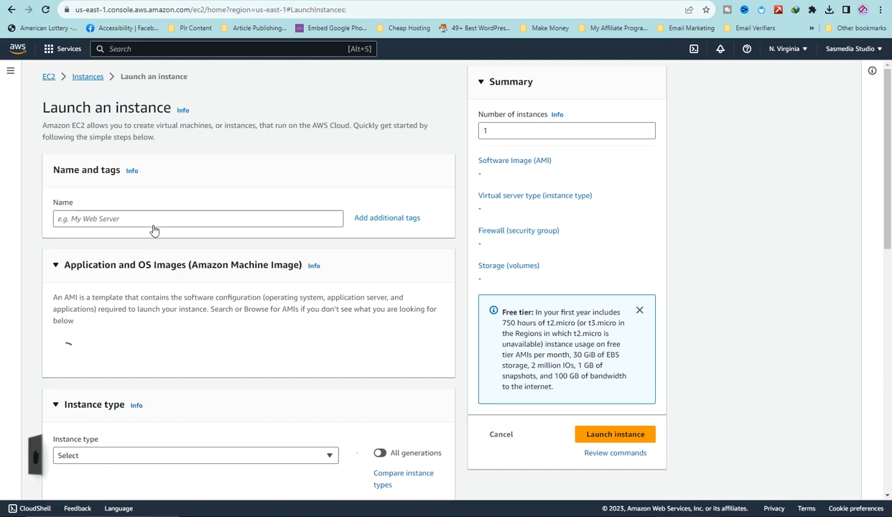
Name the new instance New Rdp.
left_click(158, 218)
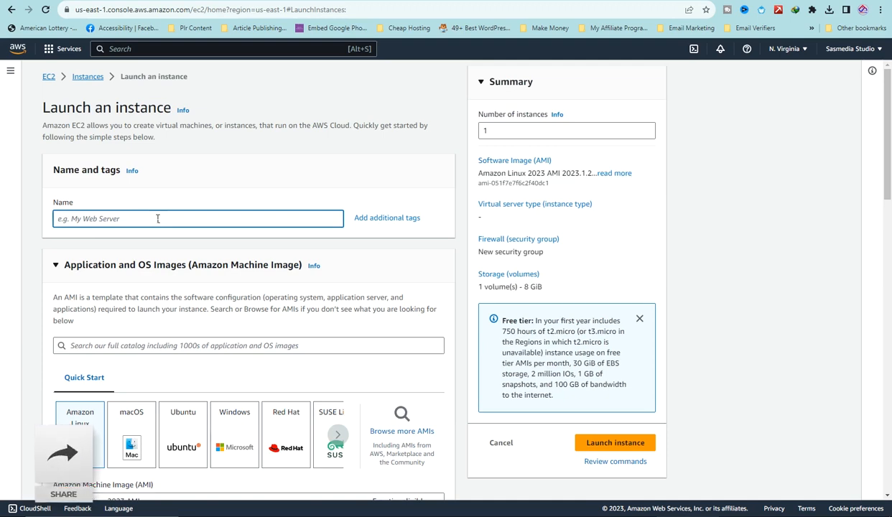
type("Newwp")
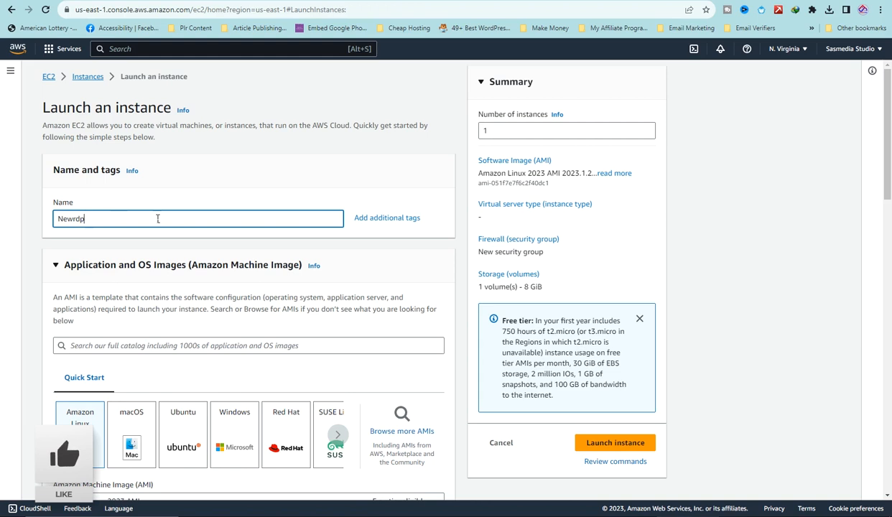
left_click(77, 218)
key("BackSpace")
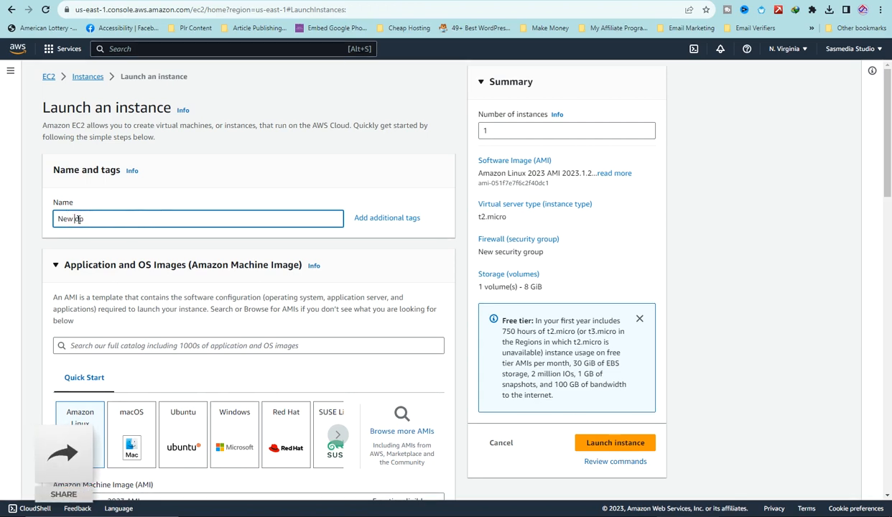
left_click(191, 203)
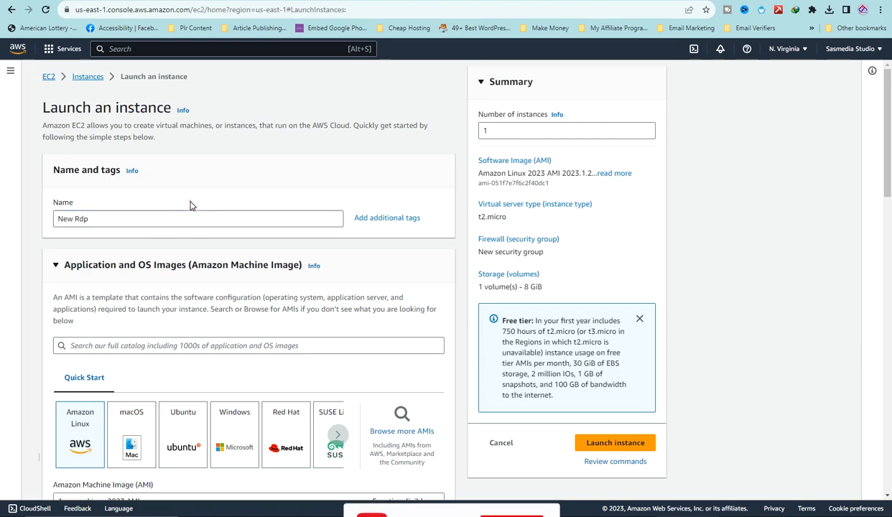
Choose Windows as the instance's operating system, using the Microsoft Windows Server 2022 Base image.
scroll(248, 250, "down", 3)
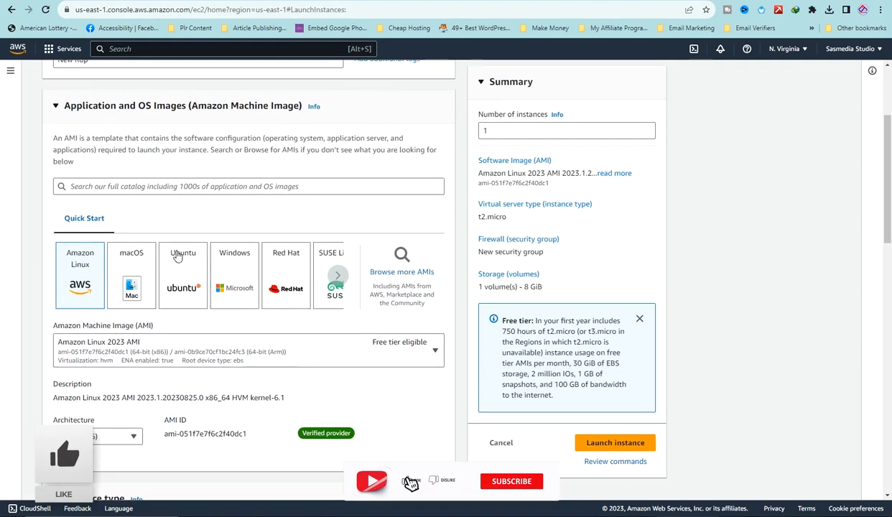
scroll(143, 219, "up", 1)
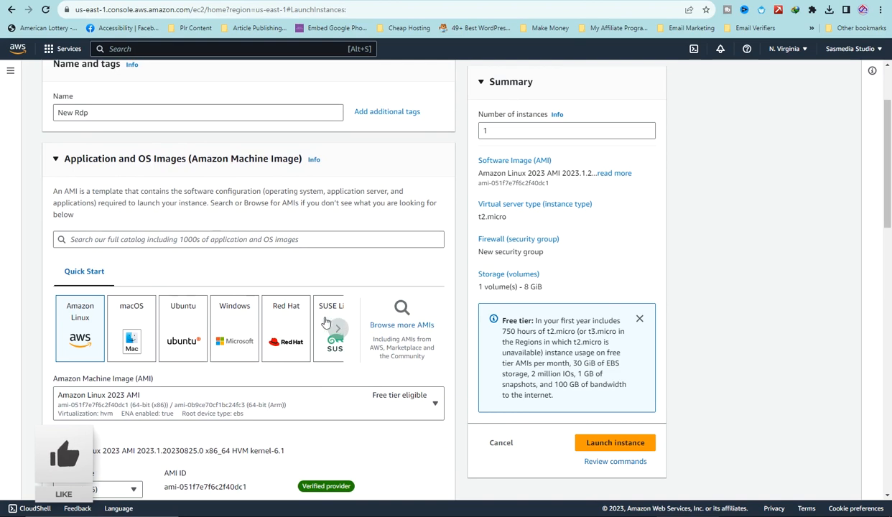
left_click(229, 334)
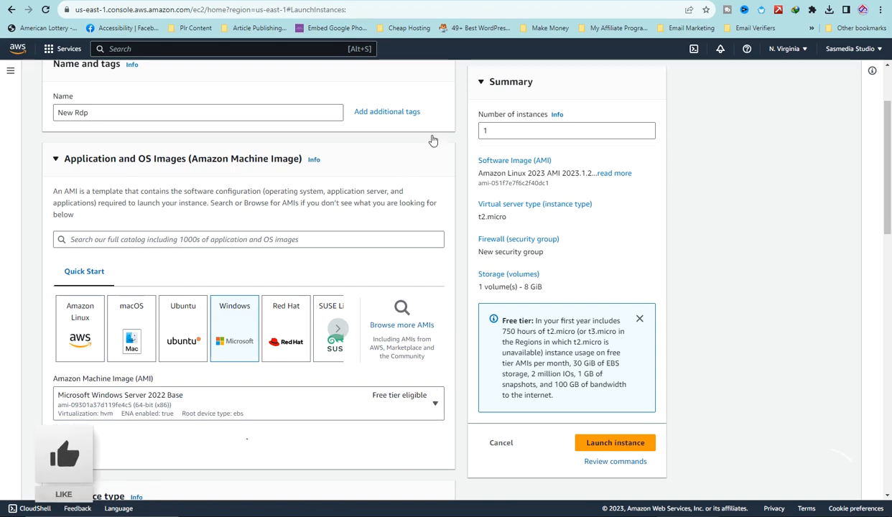
Set the instance type to t2.medium with 2 vCPU and 4 GiB memory.
scroll(432, 139, "down", 4)
scroll(464, 284, "down", 2)
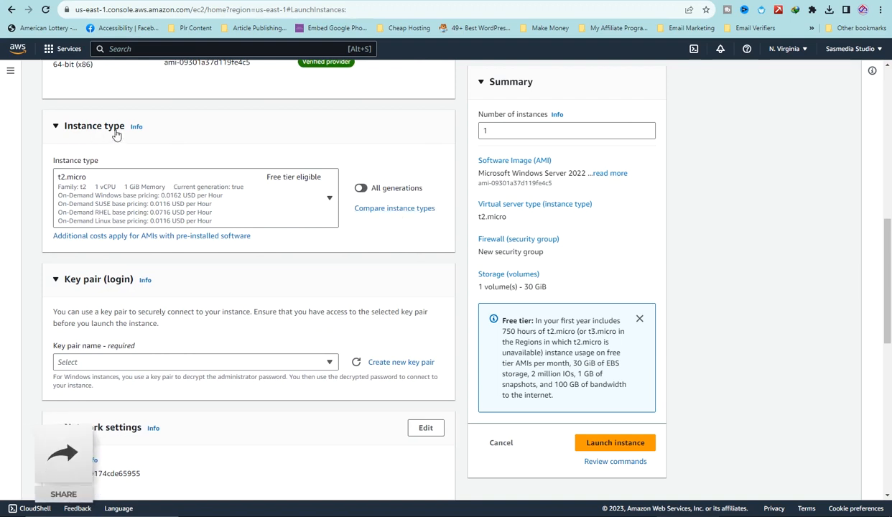
left_click(328, 199)
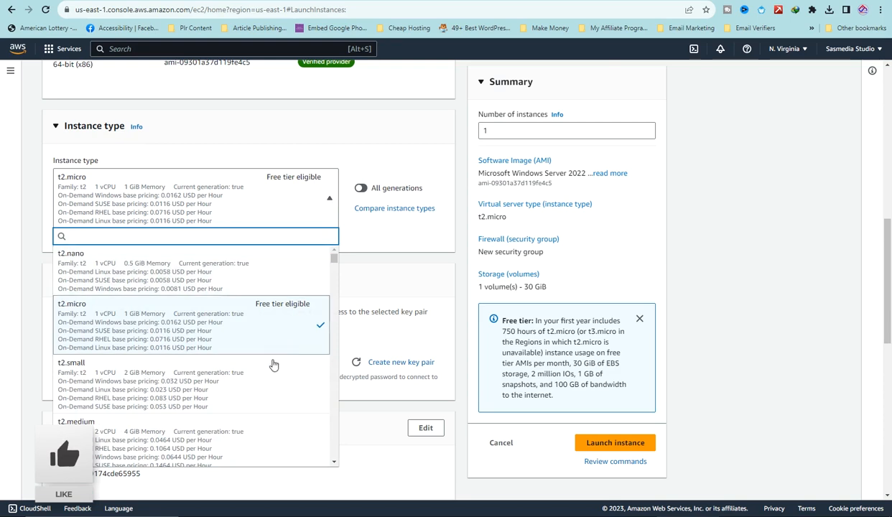
scroll(273, 365, "down", 1)
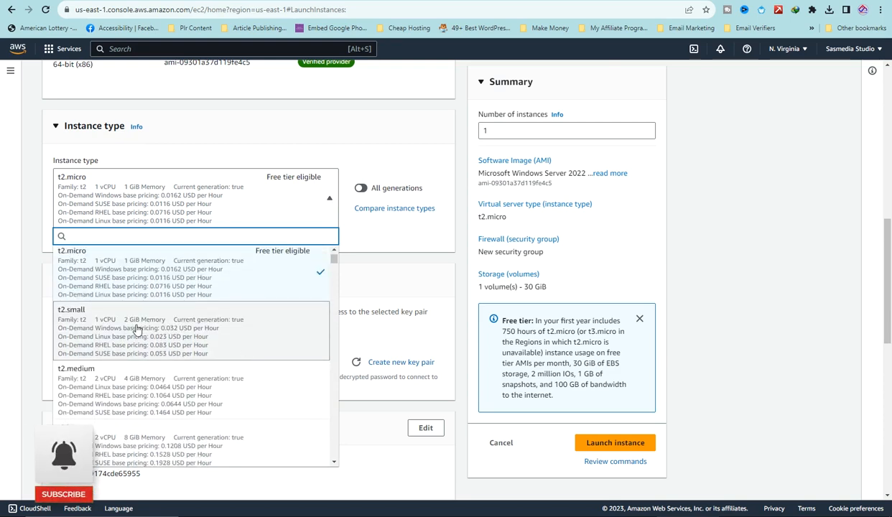
left_click(149, 388)
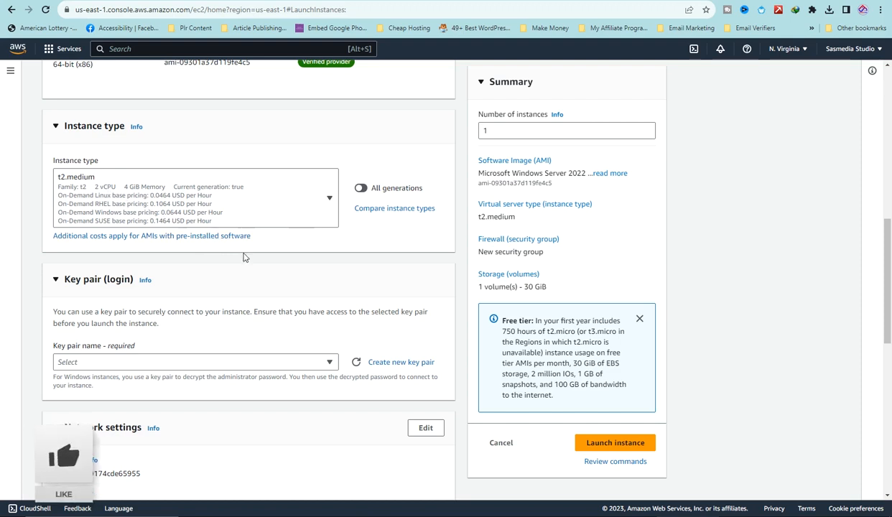
Create a new RSA key pair named newrdpkey with the private key in .ppk format.
scroll(301, 255, "down", 2)
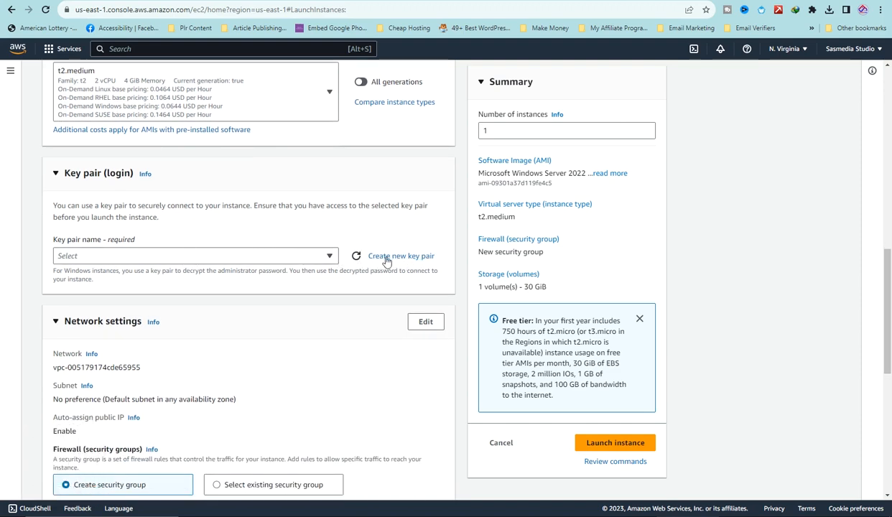
left_click(414, 259)
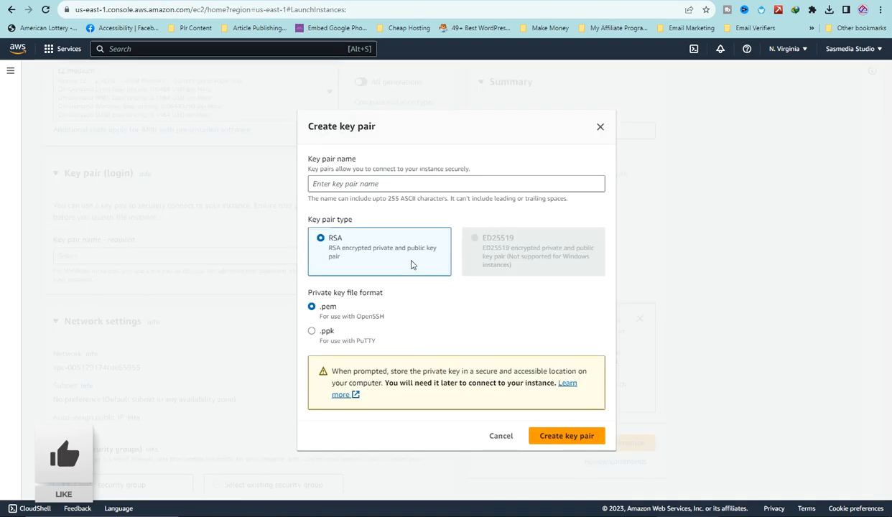
left_click(367, 184)
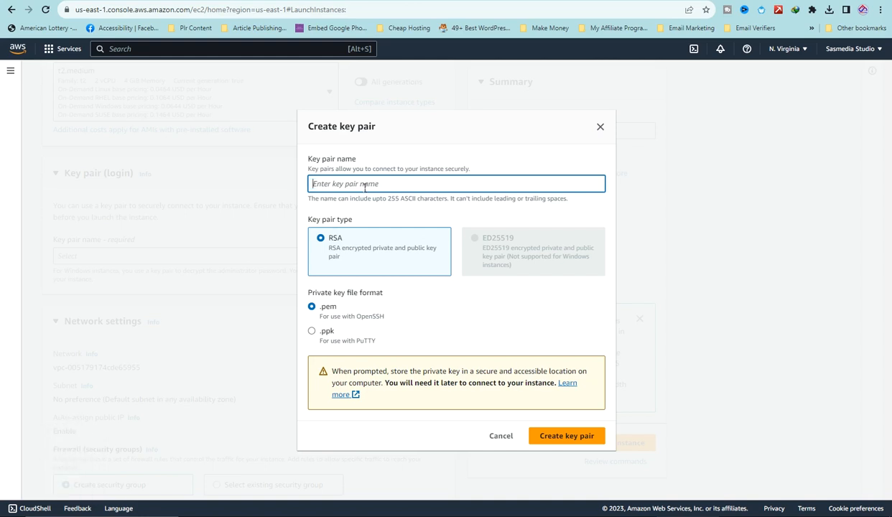
type("new")
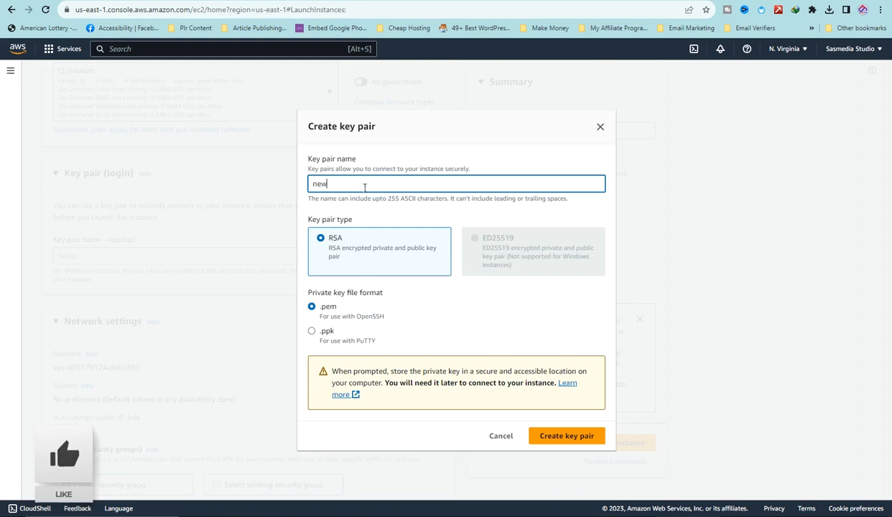
type("rdp")
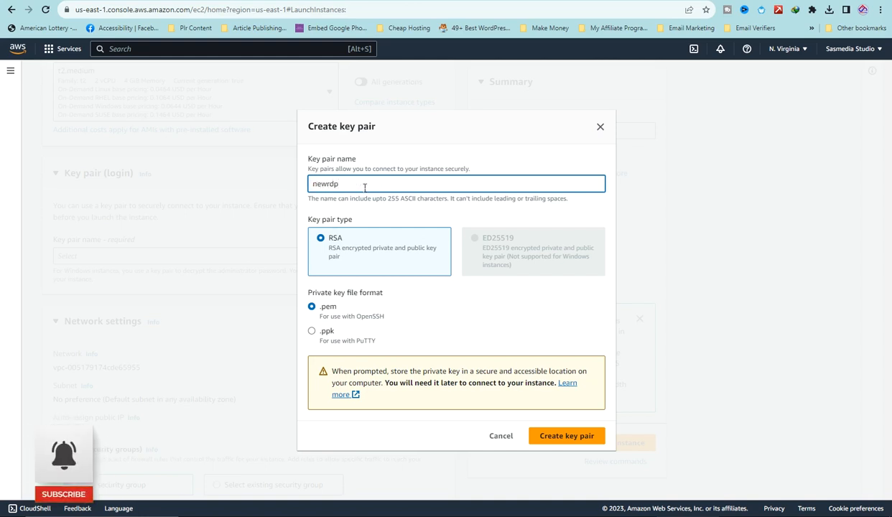
type("key")
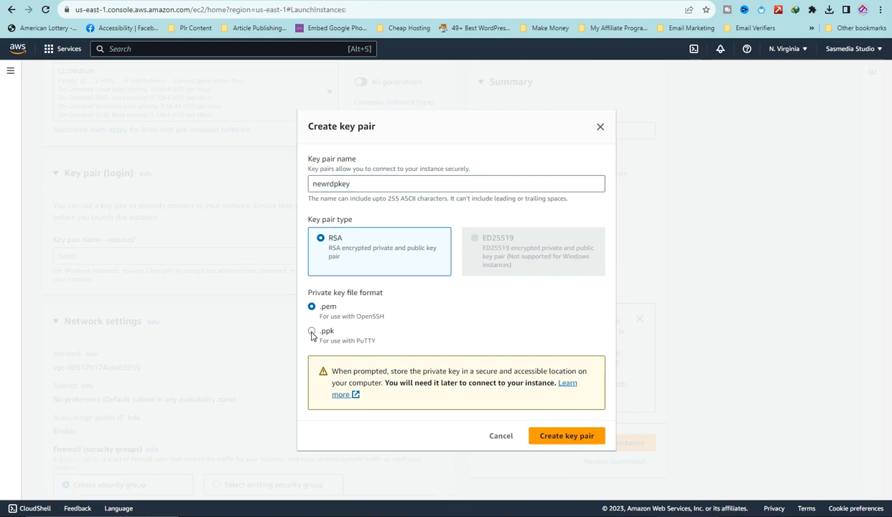
left_click(312, 332)
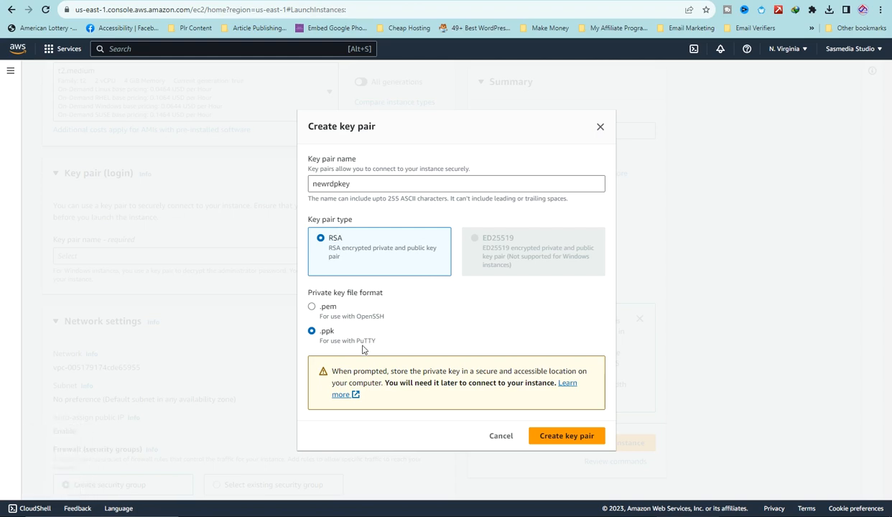
left_click(567, 444)
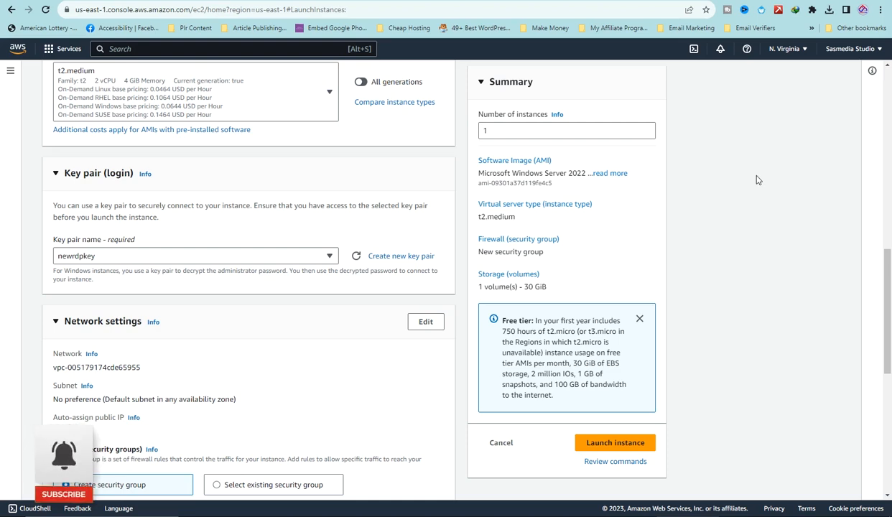
Select newrdpkey as the login key pair for the instance.
scroll(315, 323, "down", 2)
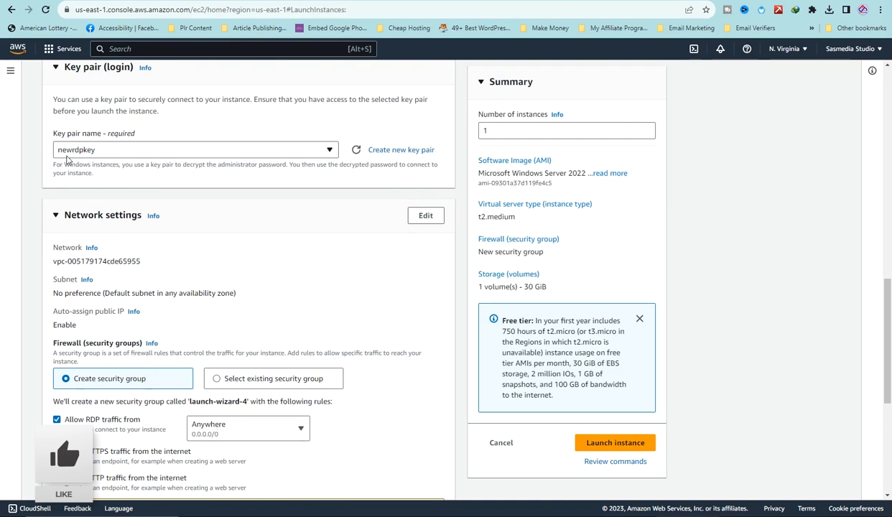
left_click(328, 151)
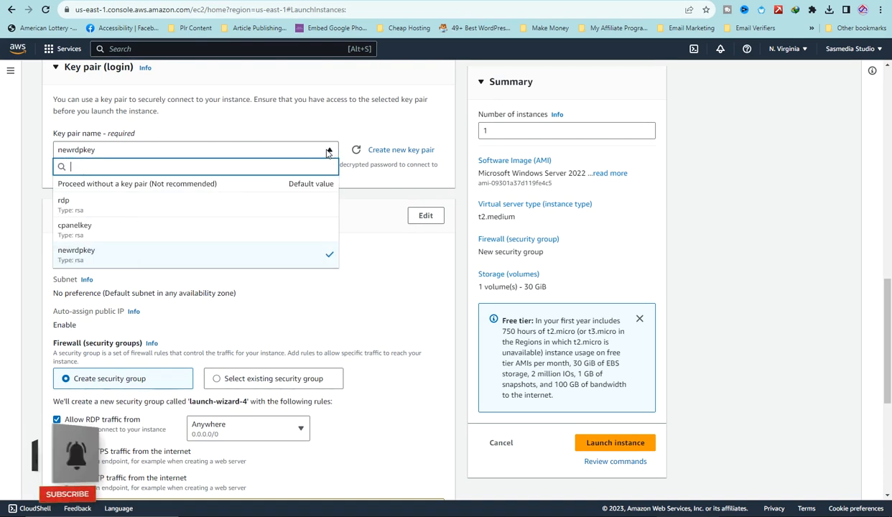
left_click(86, 267)
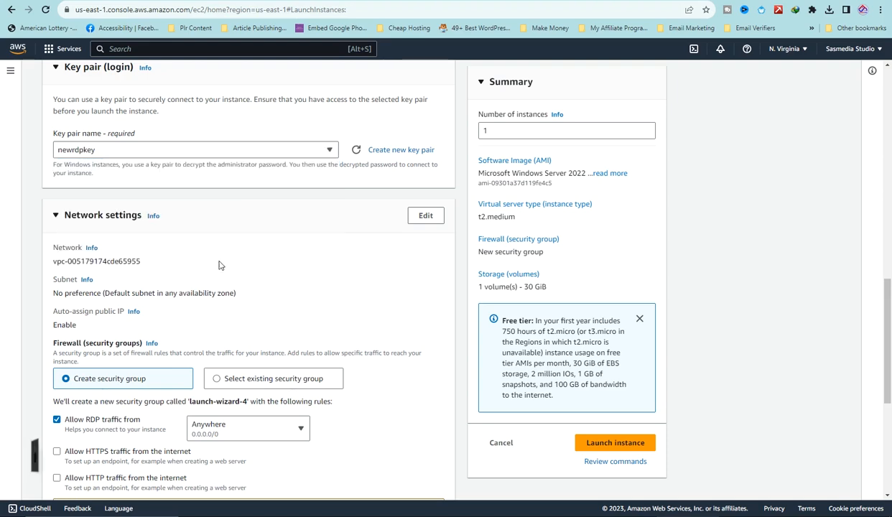
Allow HTTPS and HTTP traffic from the internet in the new security group's firewall rules.
scroll(246, 270, "down", 2)
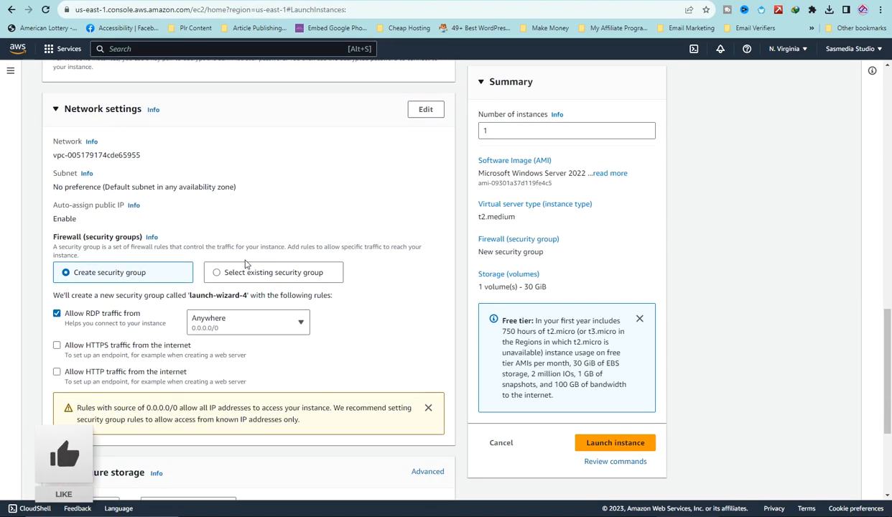
scroll(76, 256, "down", 1)
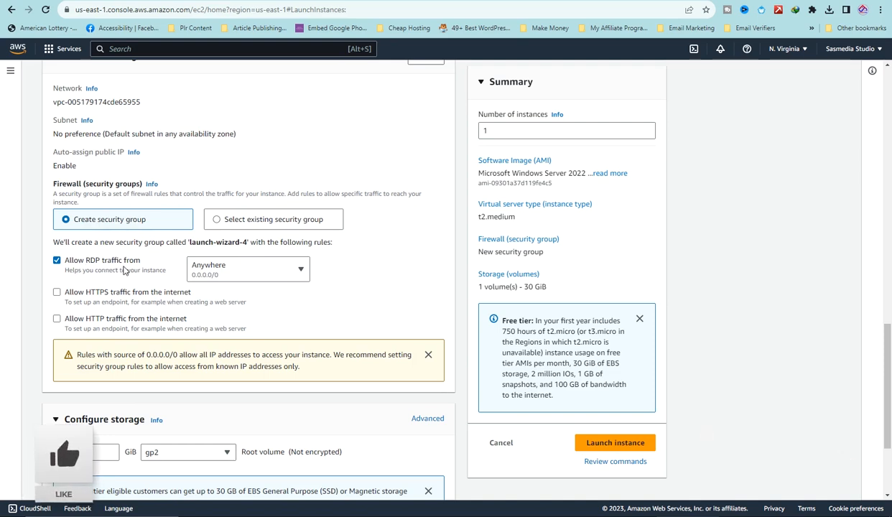
left_click(57, 320)
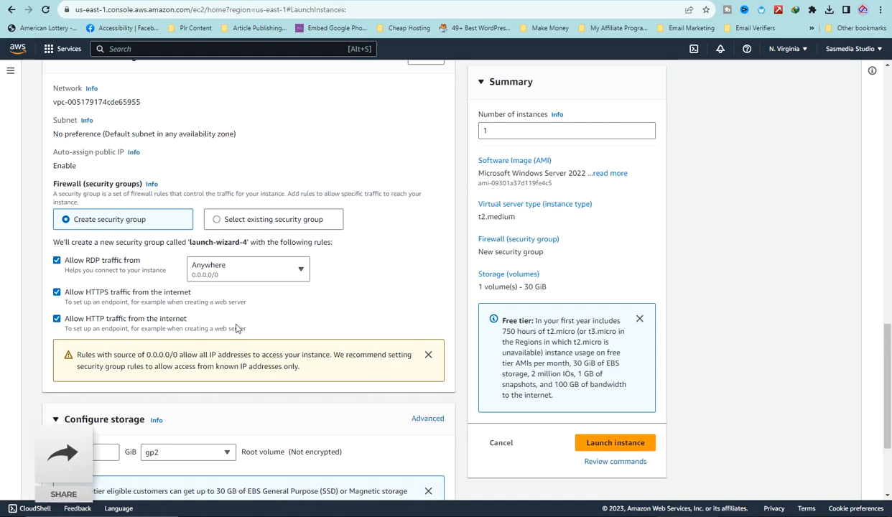
Set the gp2 root volume size to 50 GiB and launch the instance.
scroll(238, 329, "down", 3)
scroll(360, 281, "down", 1)
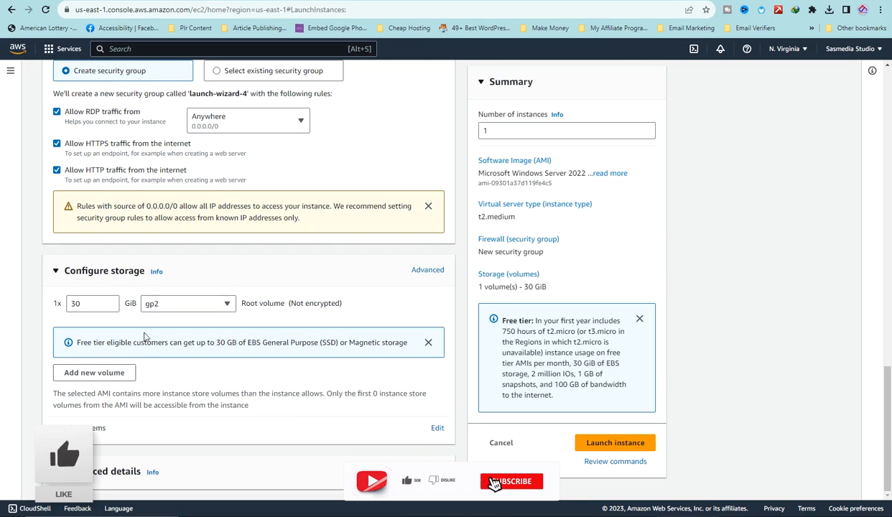
left_click_drag(91, 304, 57, 305)
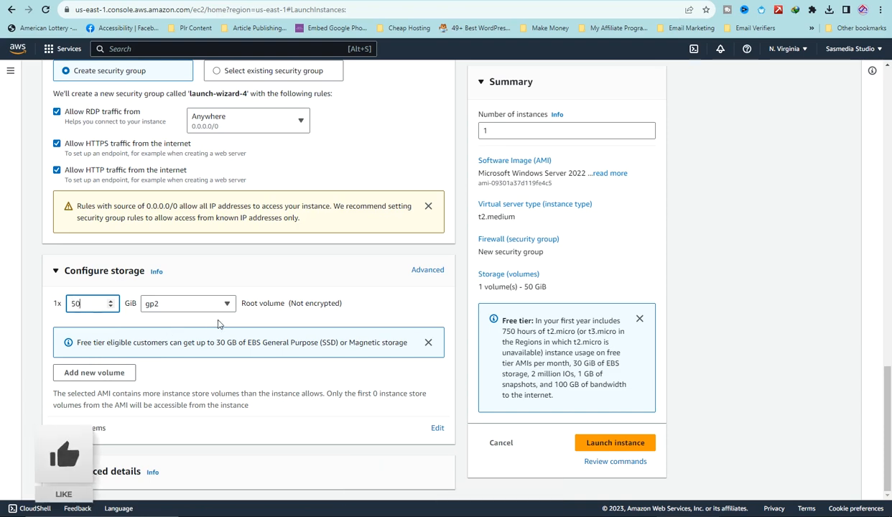
left_click(242, 323)
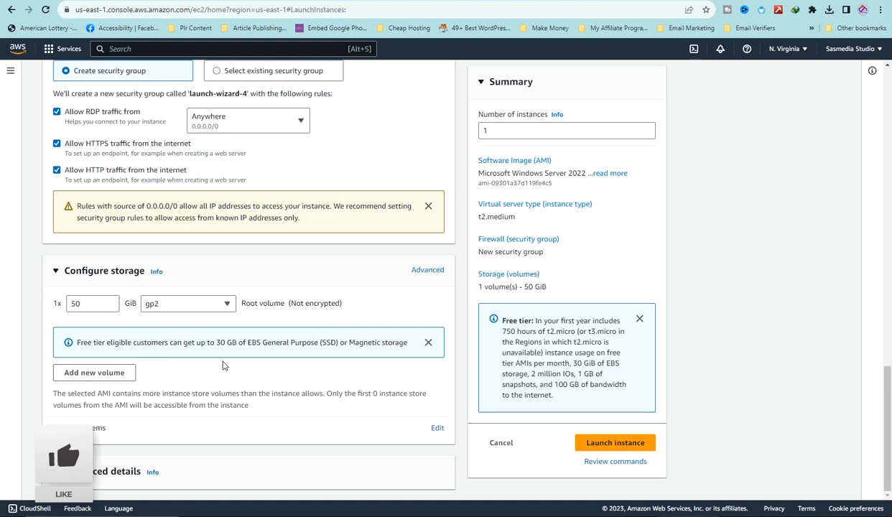
scroll(223, 365, "up", 5)
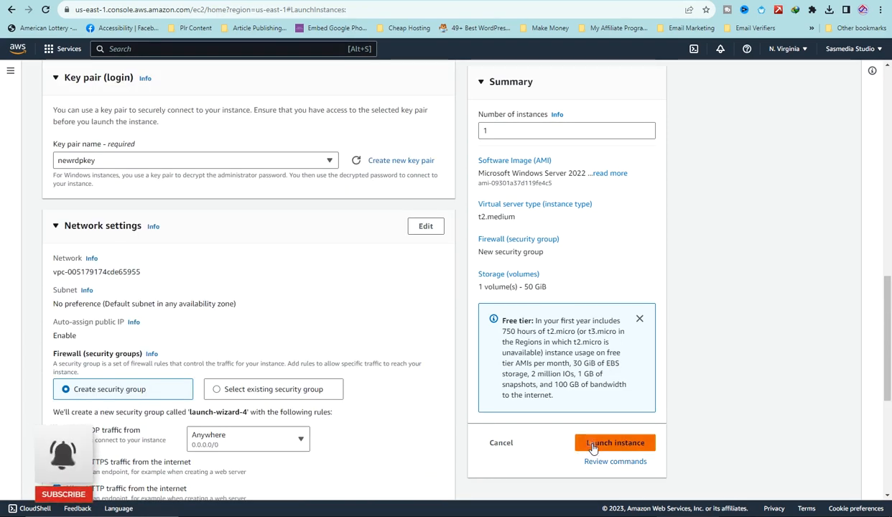
left_click(586, 444)
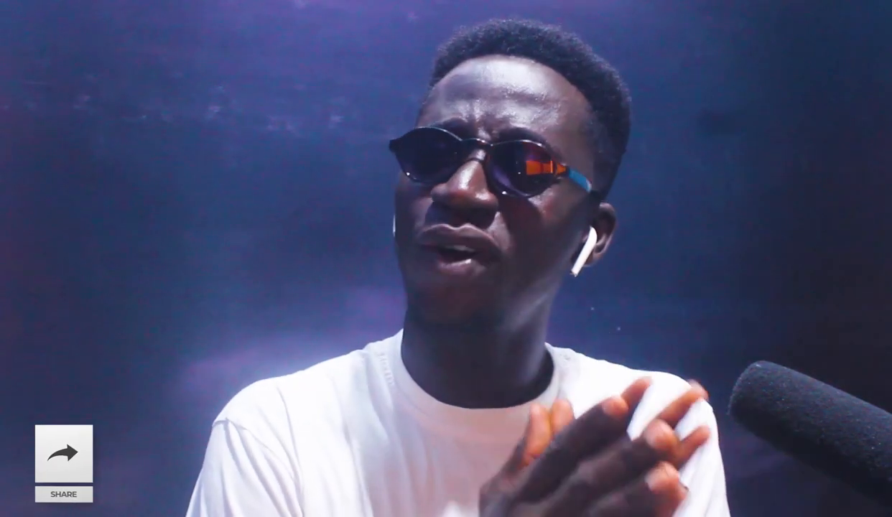
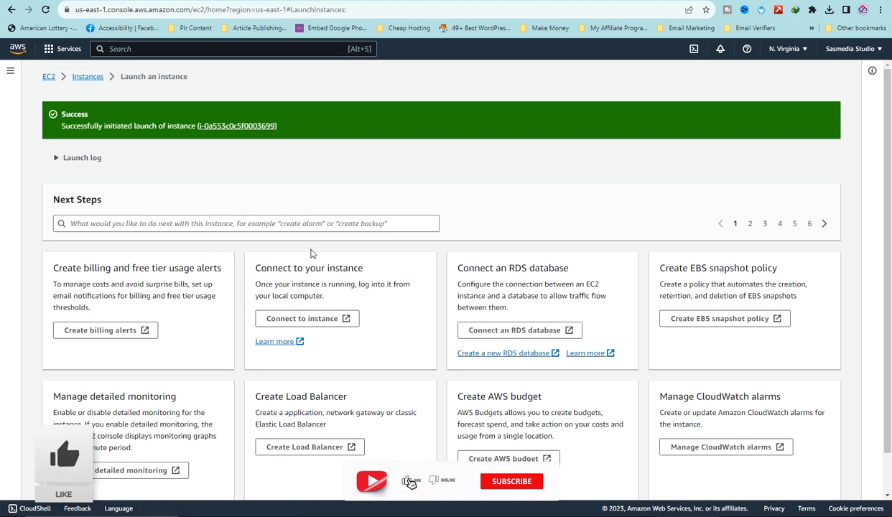
Open the new instance's RDP client connection details and download its remote desktop file.
left_click(310, 321)
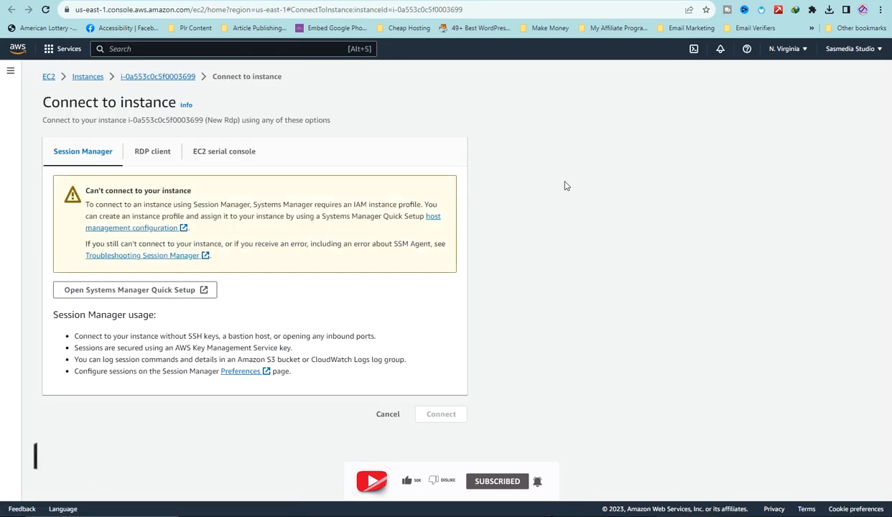
left_click(163, 158)
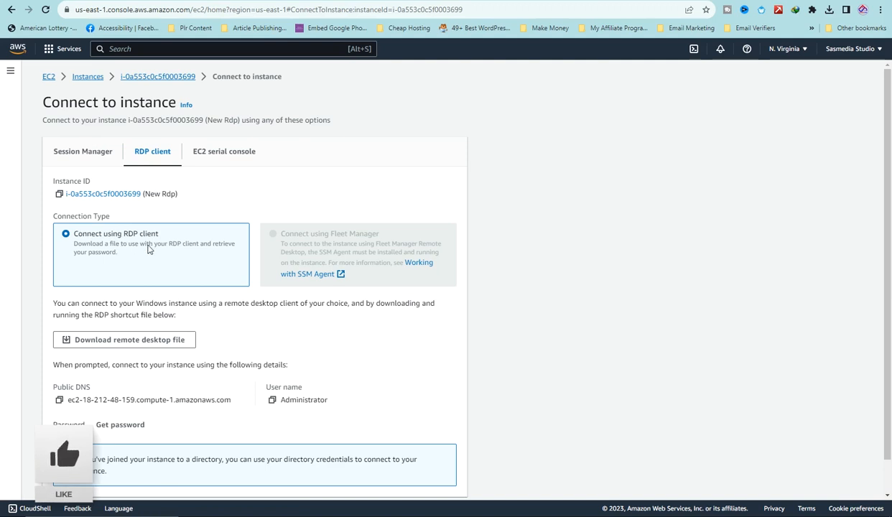
left_click(130, 350)
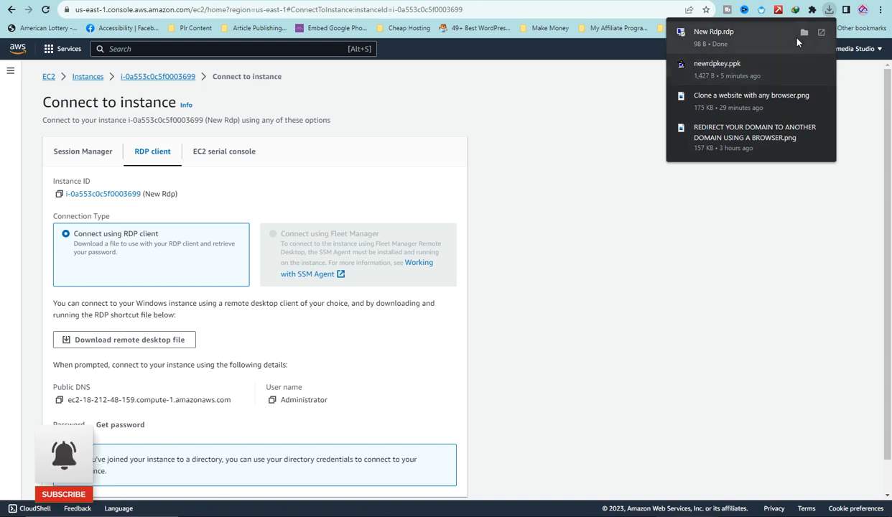
left_click(807, 33)
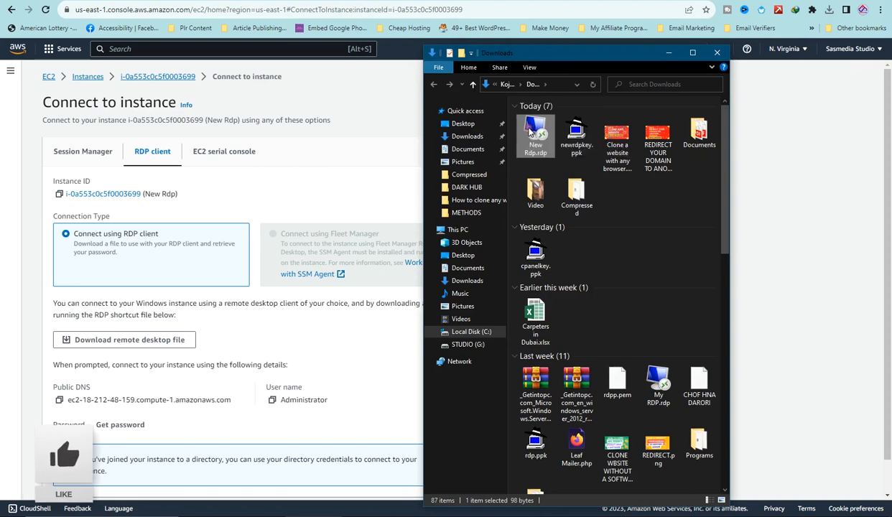
double_click(532, 130)
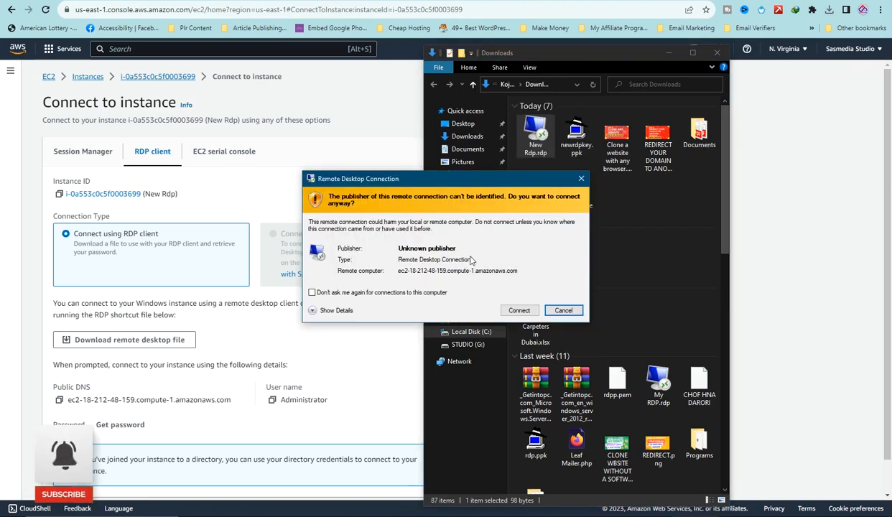
left_click(518, 311)
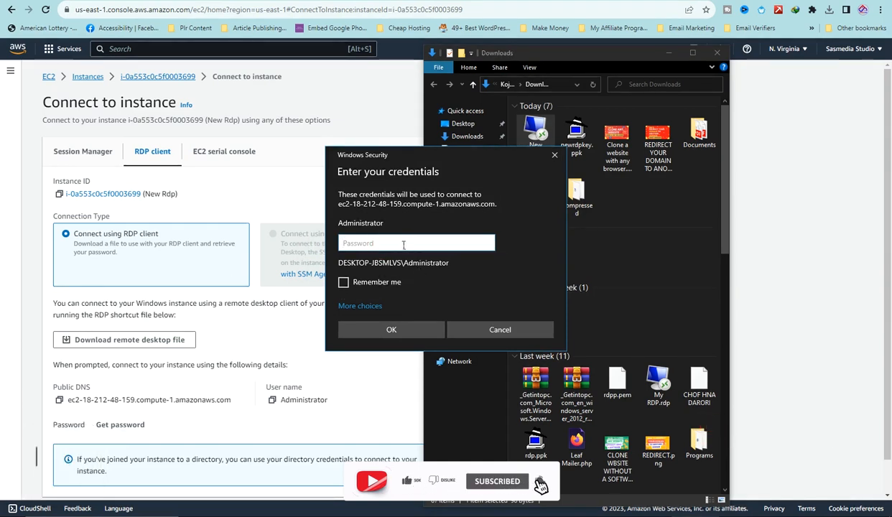
left_click(500, 330)
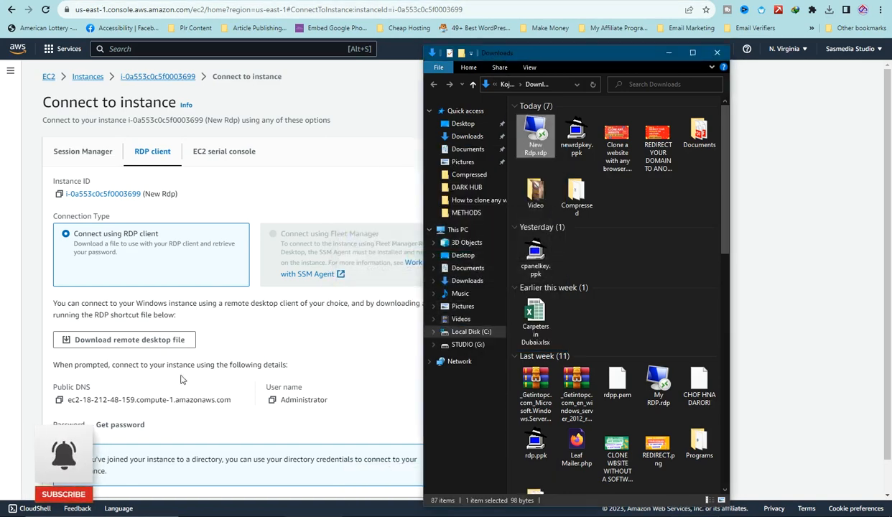
Return to the instance's connection details and open the page for retrieving the Windows administrator password.
left_click(209, 335)
scroll(220, 361, "down", 1)
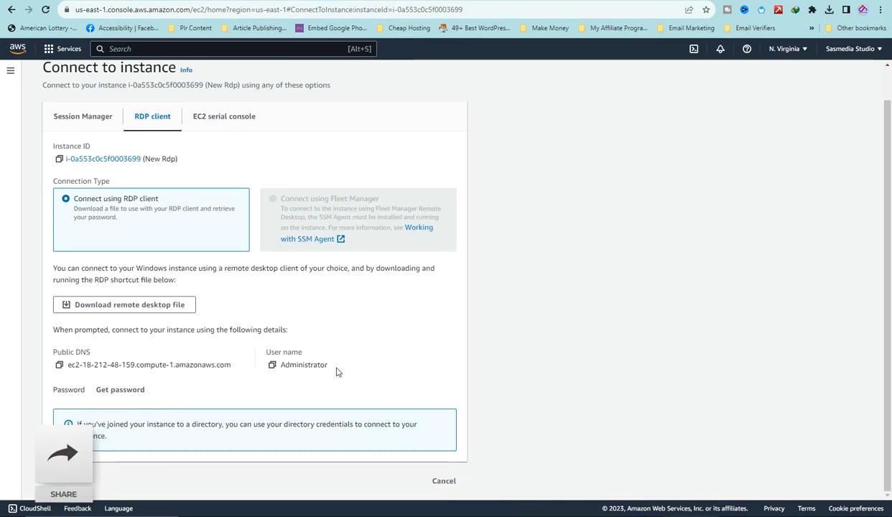
left_click_drag(338, 372, 275, 368)
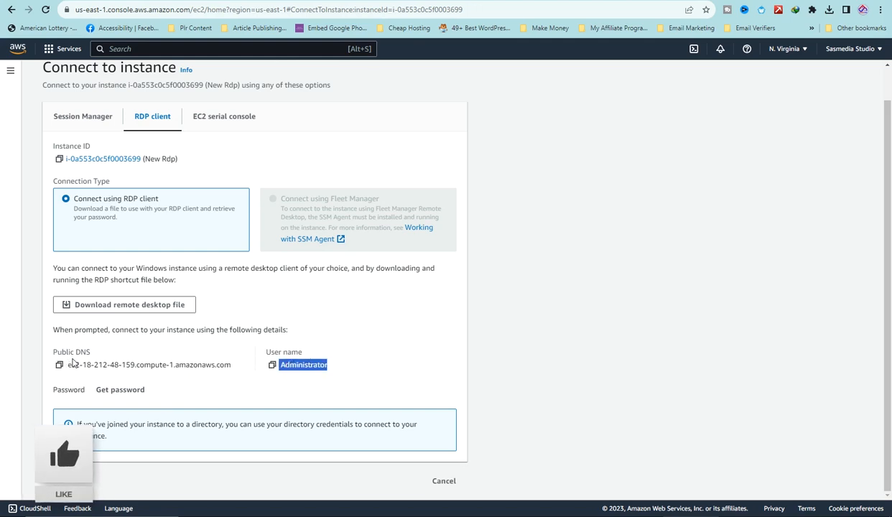
left_click(122, 396)
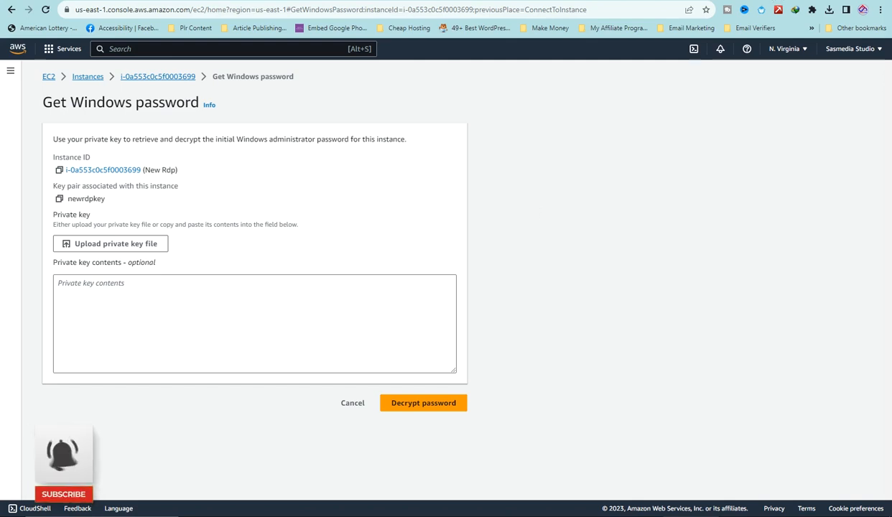
Search the web for putty in a new browser tab and open the putty.org site.
key("ctrl+t")
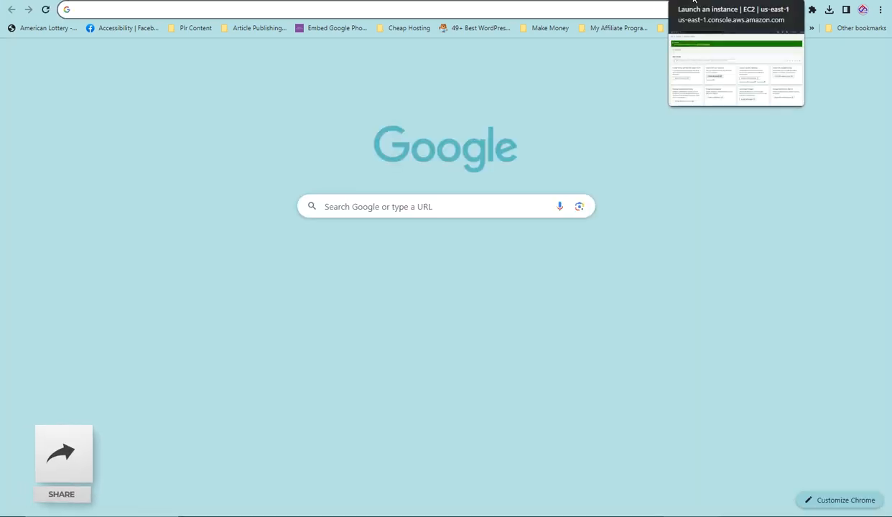
type("putty")
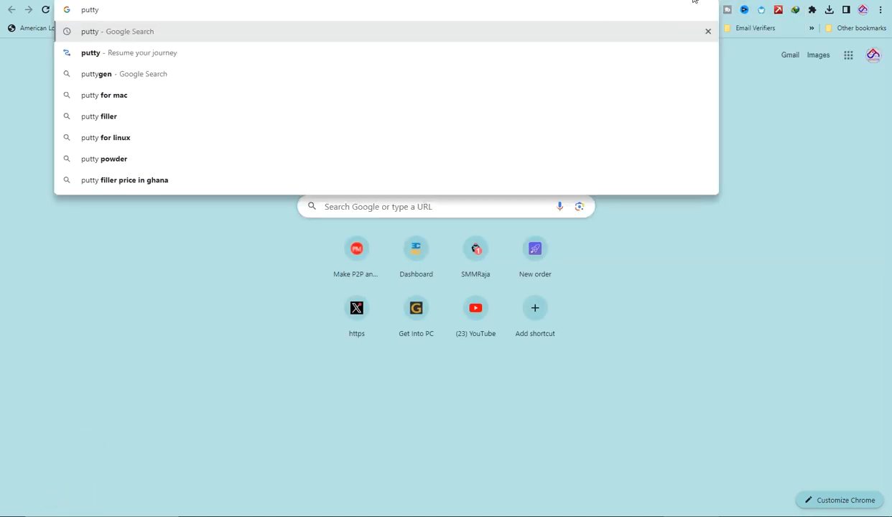
key("Return")
left_click(237, 171)
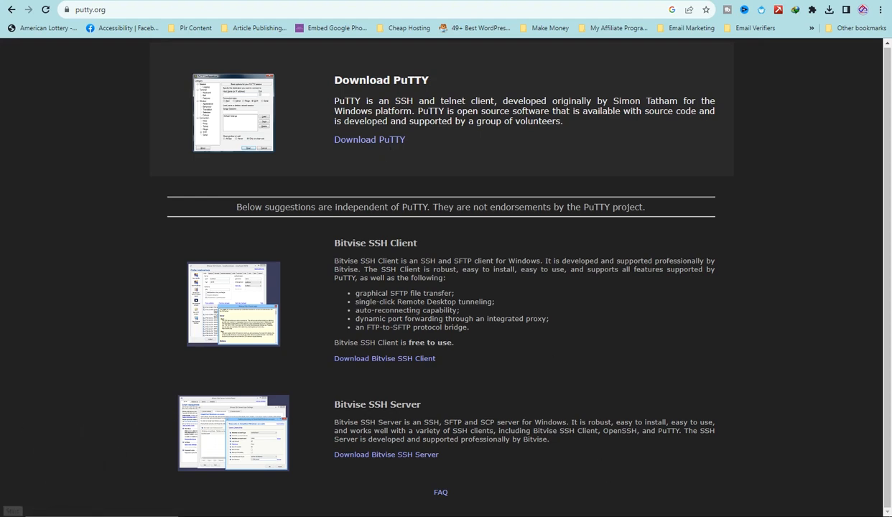
Launch PuTTYgen from the PuTTY (64-bit) group of installed programs.
key("super")
scroll(107, 410, "down", 5)
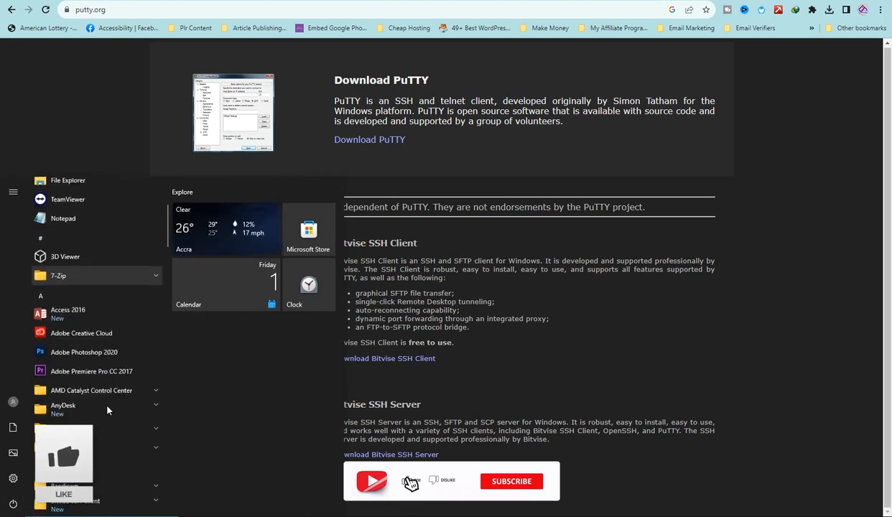
scroll(107, 410, "down", 10)
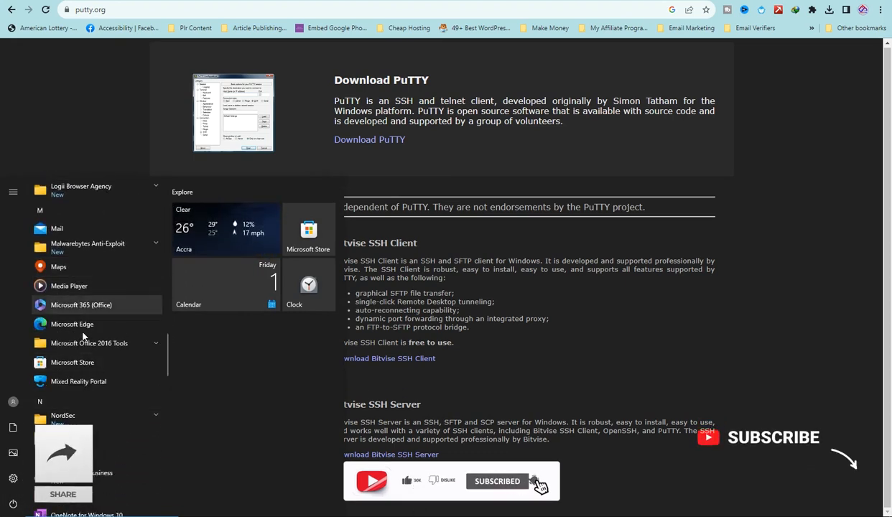
scroll(77, 378, "down", 5)
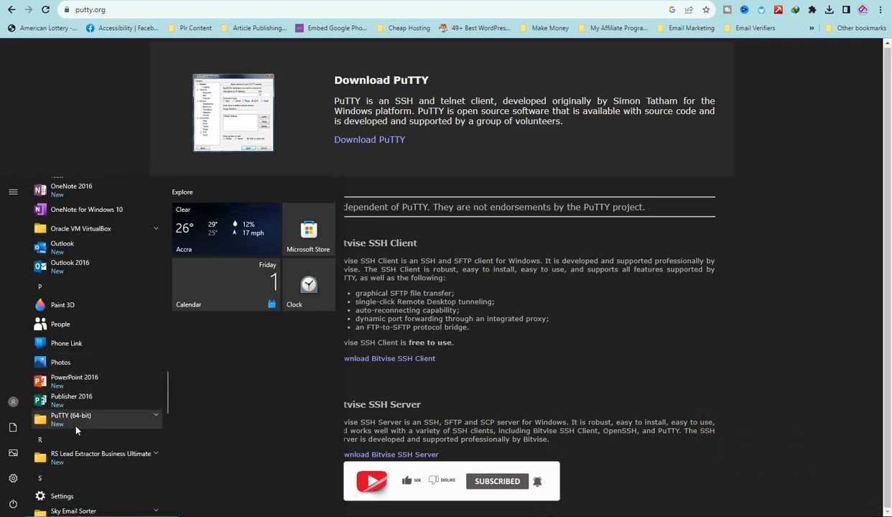
left_click(113, 424)
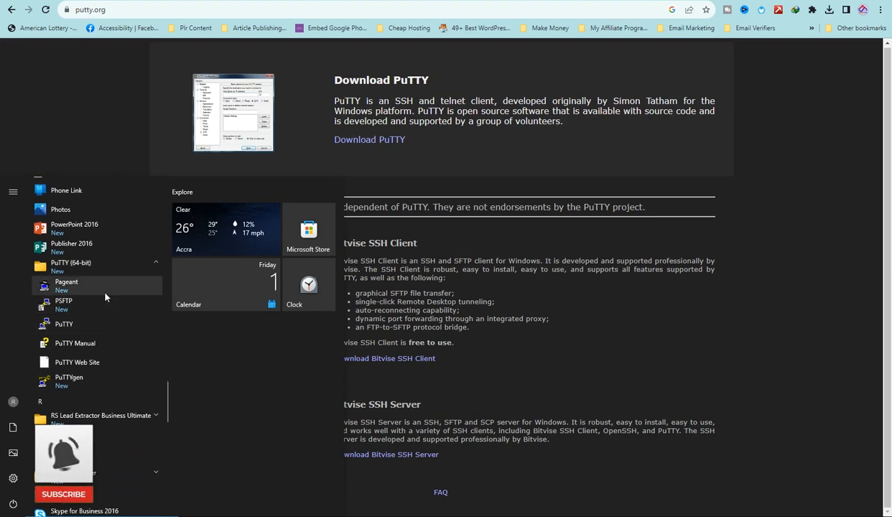
left_click(69, 384)
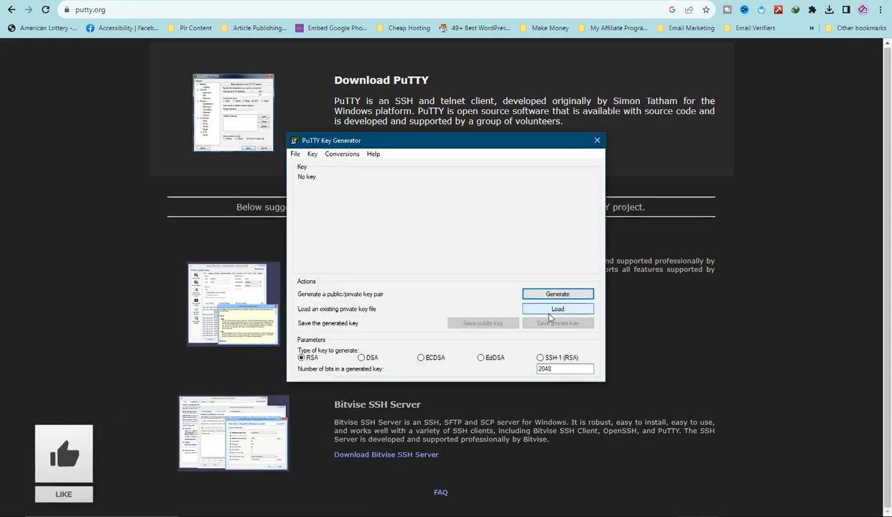
Load the existing private key file newrdpkey.ppk from Downloads into PuTTYgen.
left_click(551, 313)
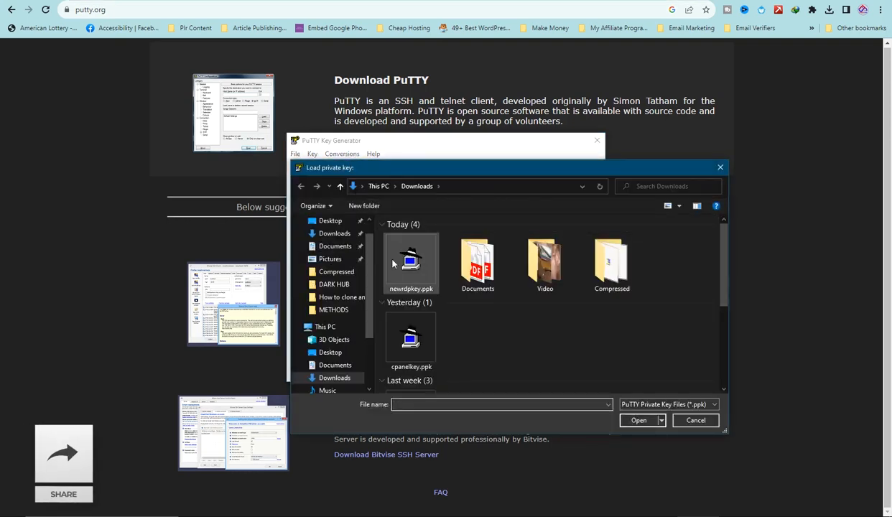
left_click(409, 267)
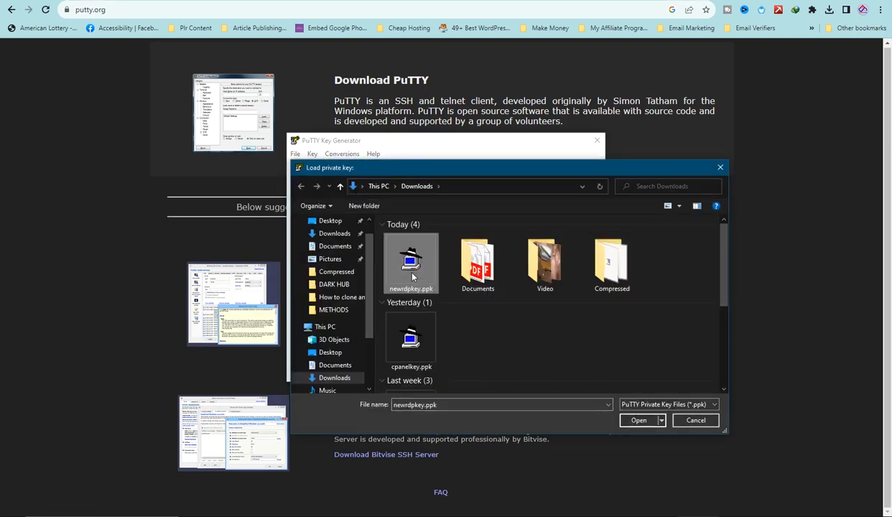
left_click(639, 421)
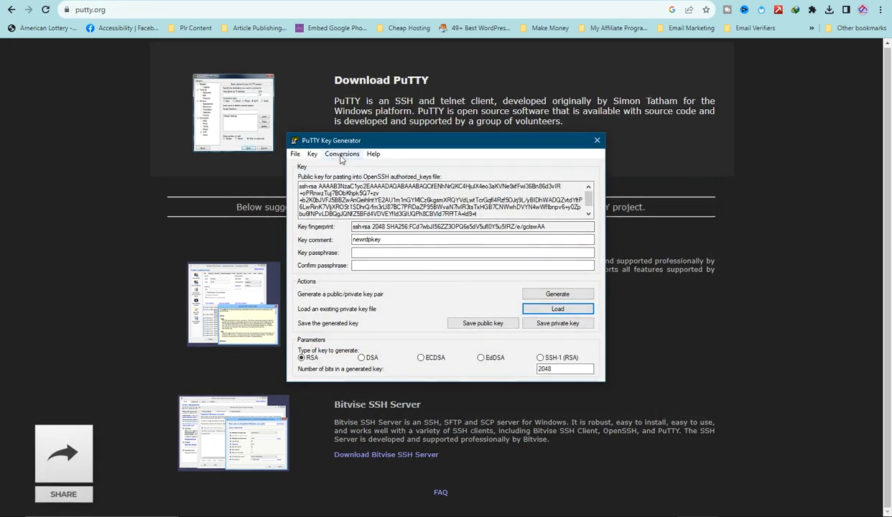
Start an OpenSSH export of the loaded key without a passphrase, entering newrdpkey.pem as the file name in Downloads.
left_click(342, 154)
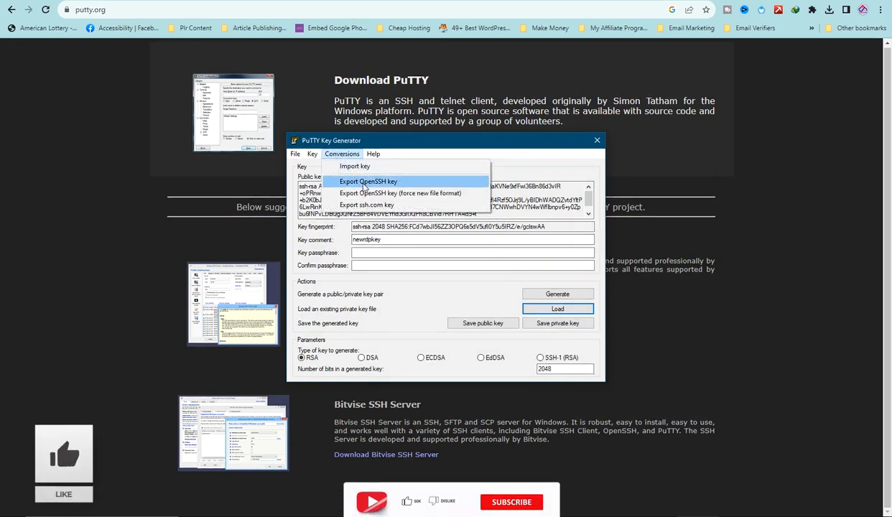
left_click(365, 183)
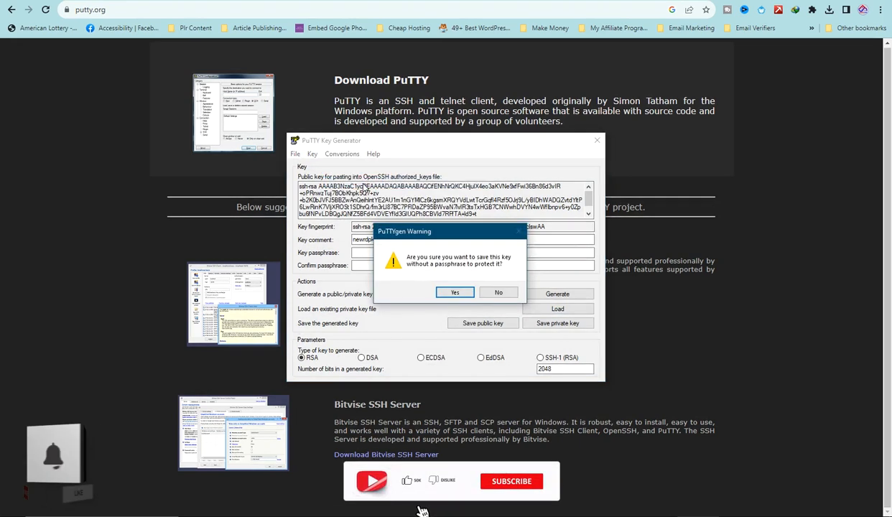
left_click(457, 294)
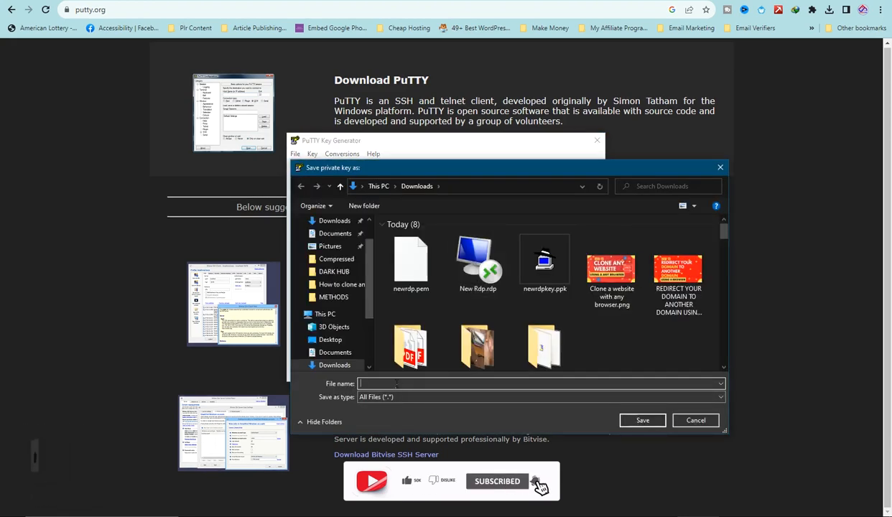
left_click(545, 265)
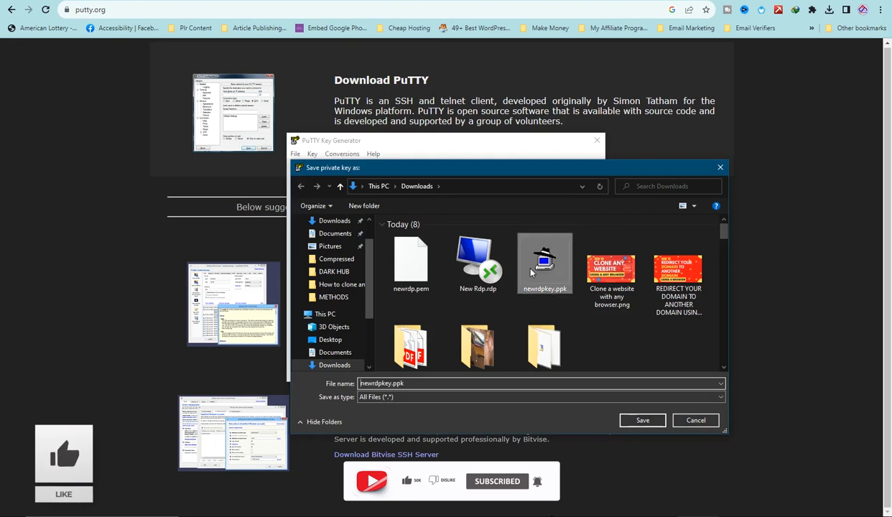
left_click(464, 385)
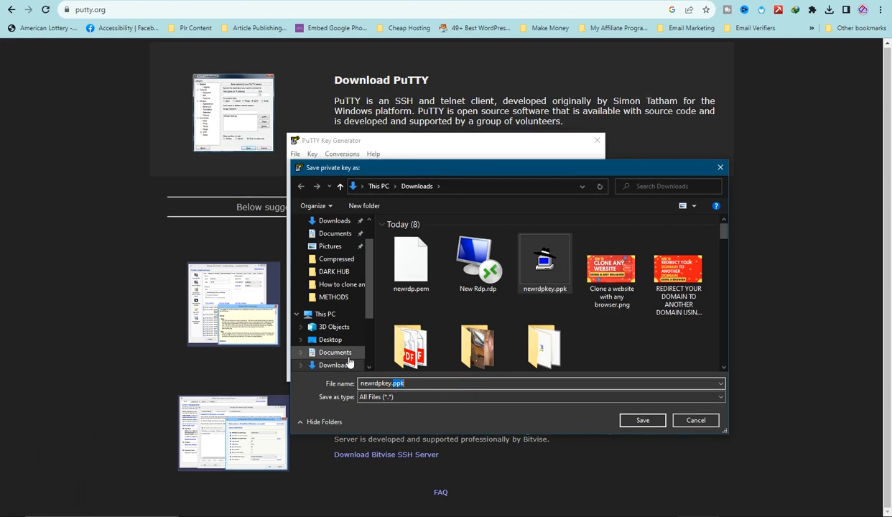
type("pem")
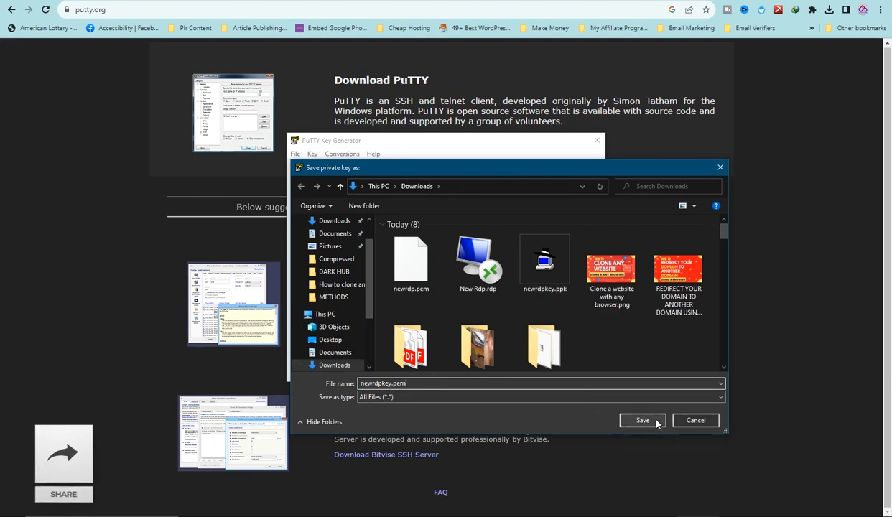
Delete the old newrdp.pem file from Downloads and save the exported key there as newrdpkey.pem.
left_click(401, 268)
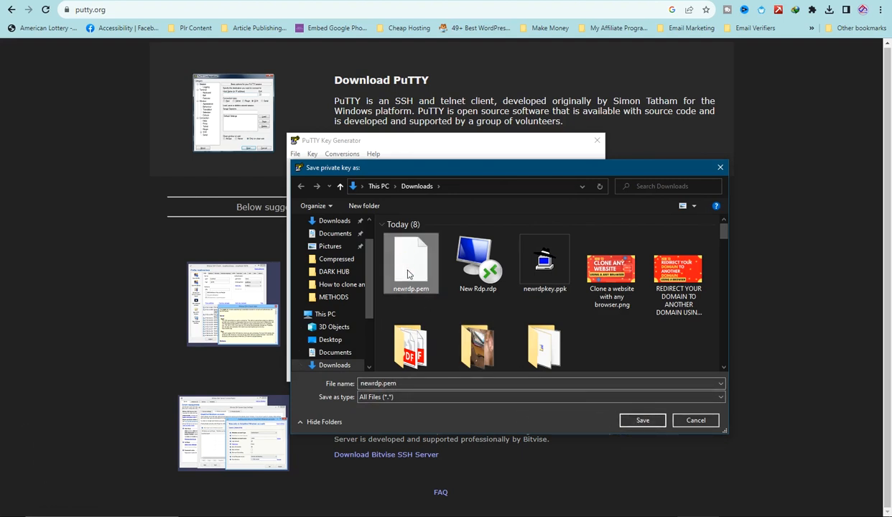
key("Delete")
left_click(460, 266)
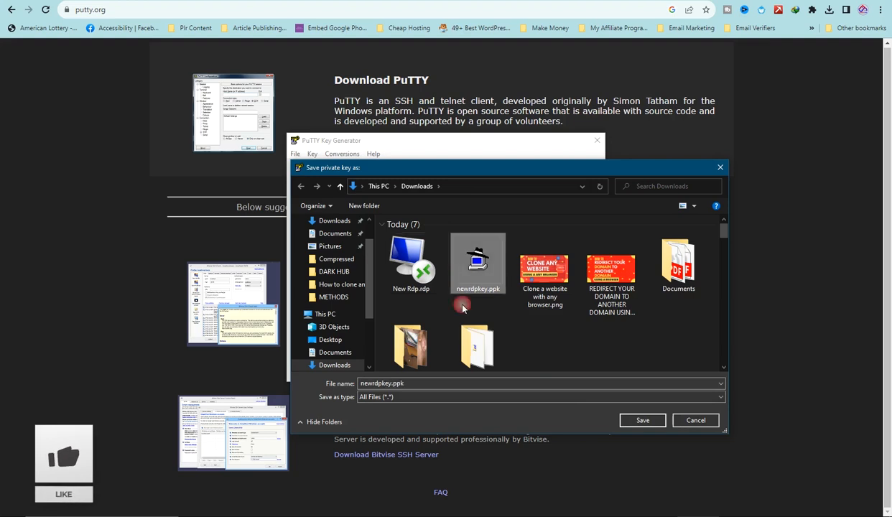
double_click(435, 385)
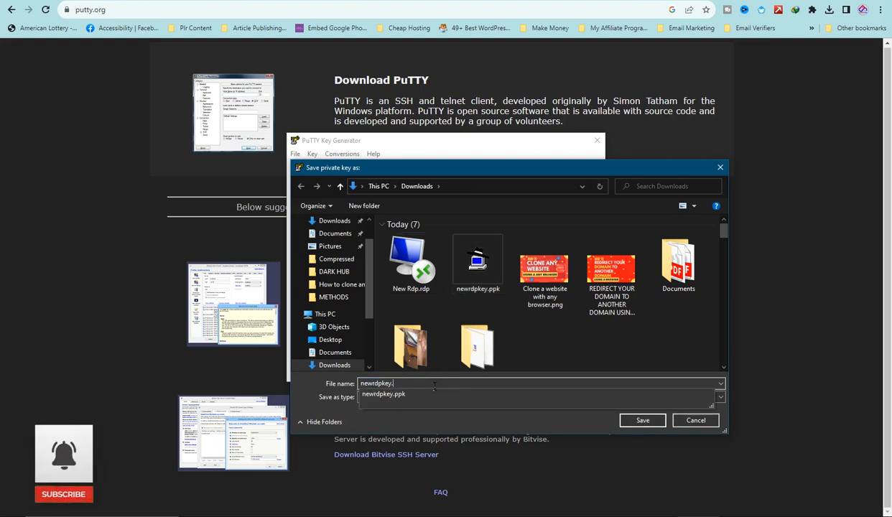
type("pem")
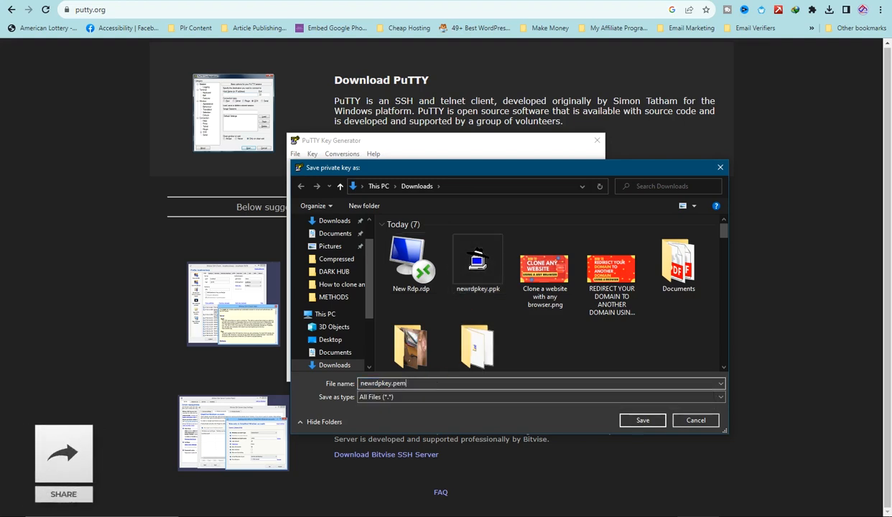
left_click(643, 421)
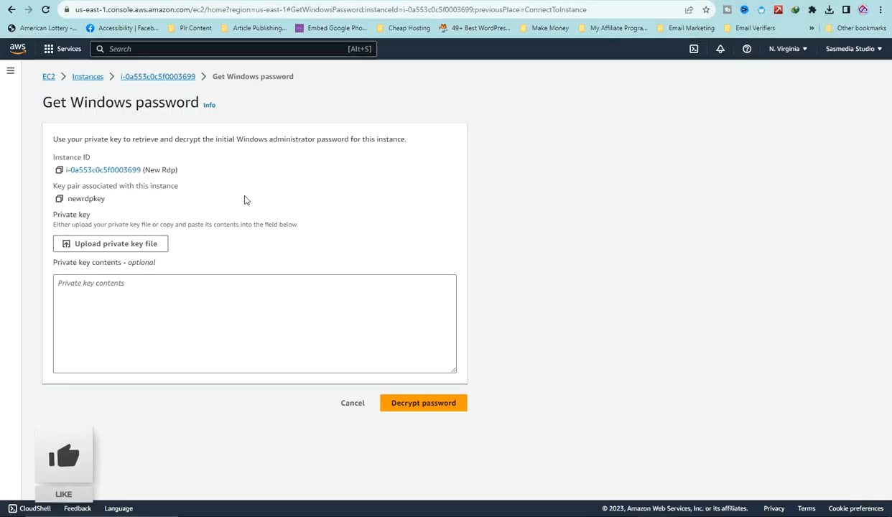
In the AWS console, upload newrdpkey.pem as the instance's private key and decrypt the Windows administrator password.
left_click(125, 246)
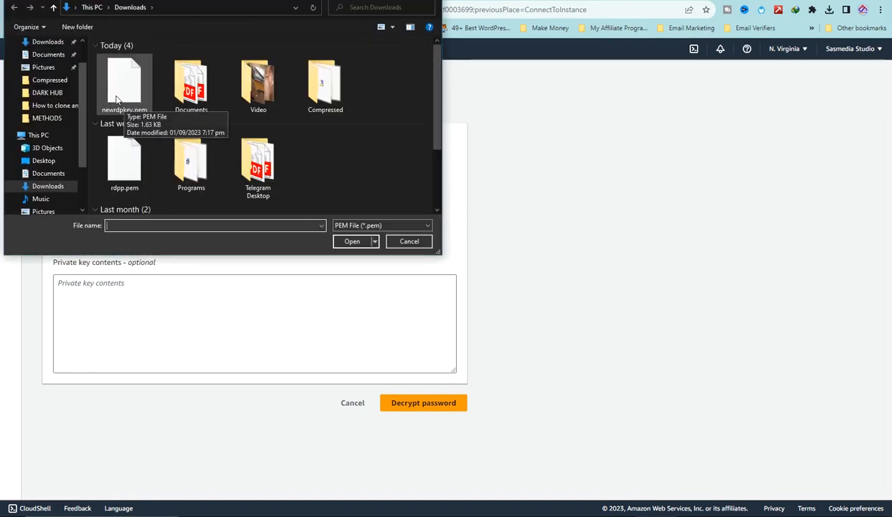
left_click(139, 101)
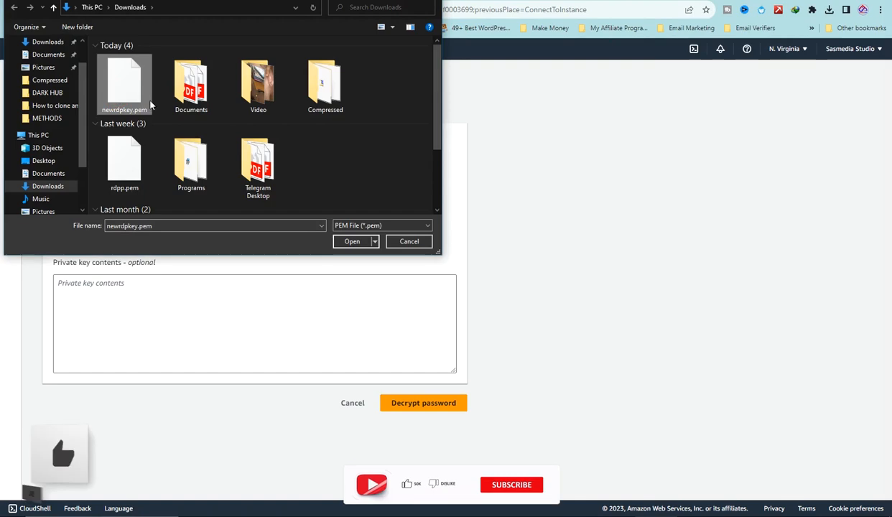
left_click(352, 242)
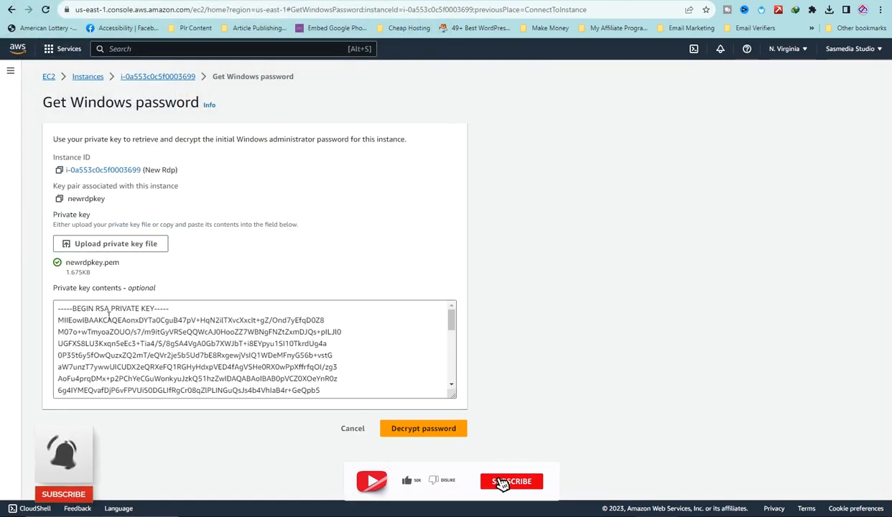
scroll(314, 321, "down", 5)
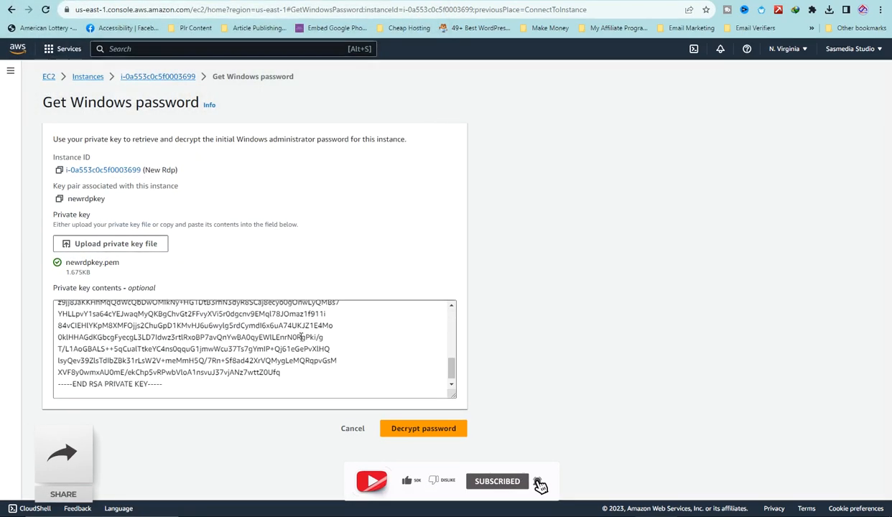
scroll(301, 332, "up", 5)
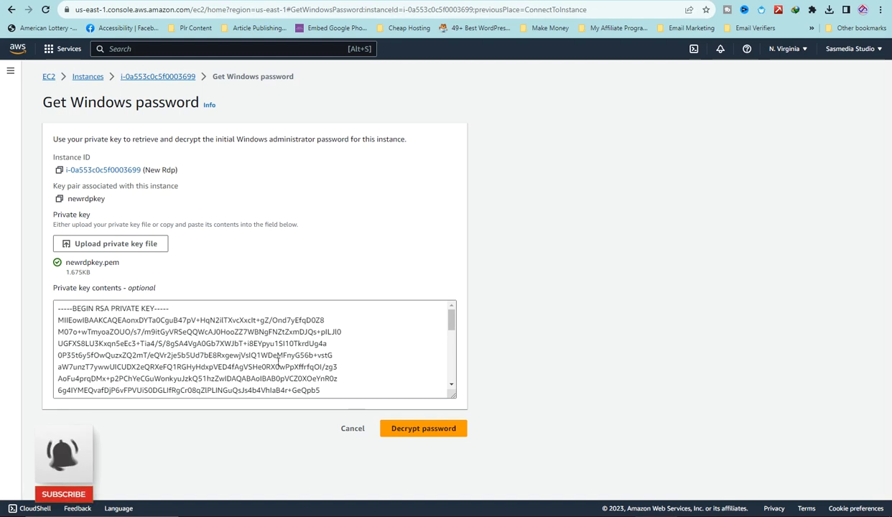
left_click(417, 429)
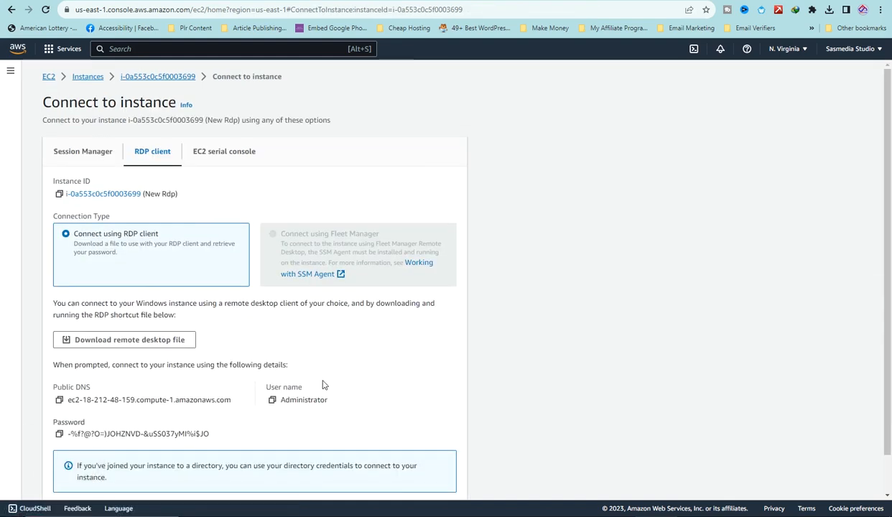
Copy the instance's public DNS, user name and password details into a blank Notepad document.
scroll(228, 396, "down", 1)
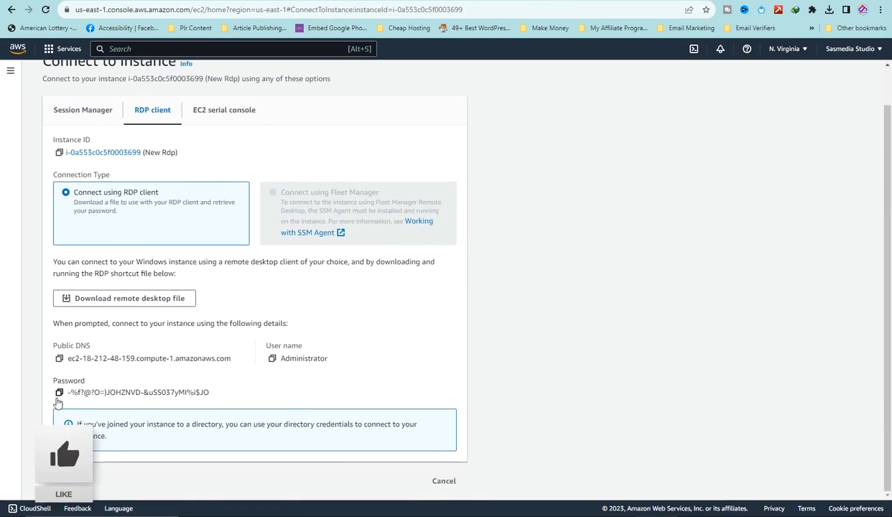
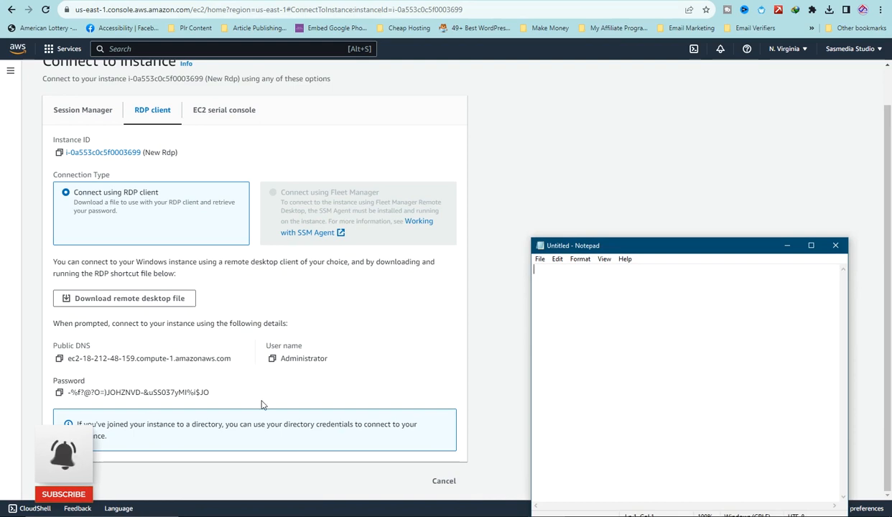
left_click_drag(259, 391, 59, 336)
right_click(70, 348)
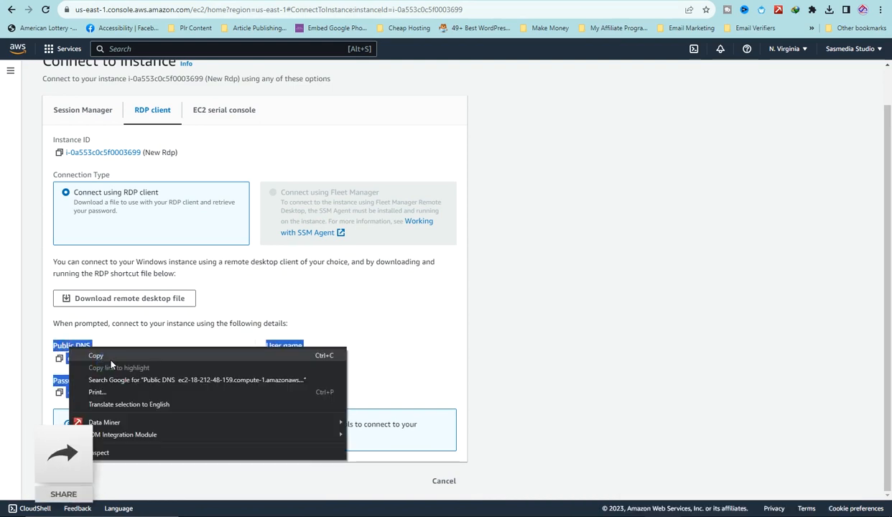
left_click(109, 359)
left_click(547, 516)
key("ctrl+v")
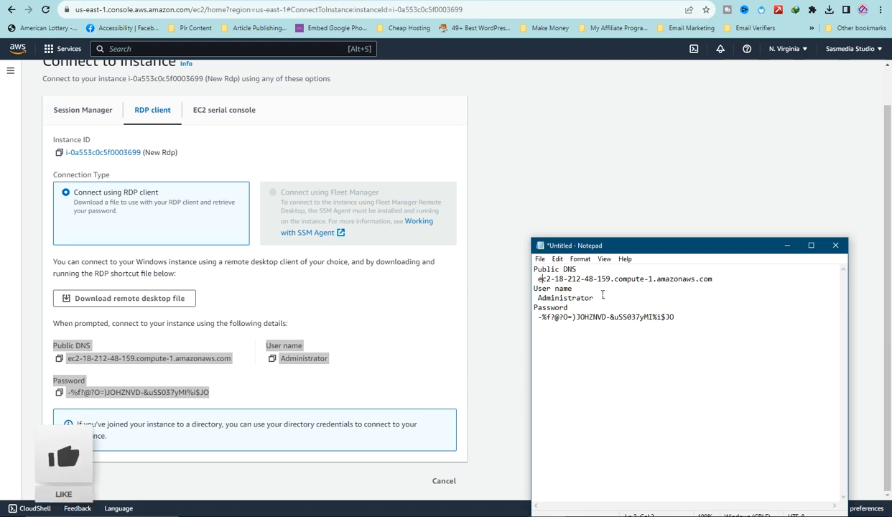
Reformat the pasted notes so each value follows its label on the same line, separated by a colon.
key("BackSpace")
key("BackSpace")
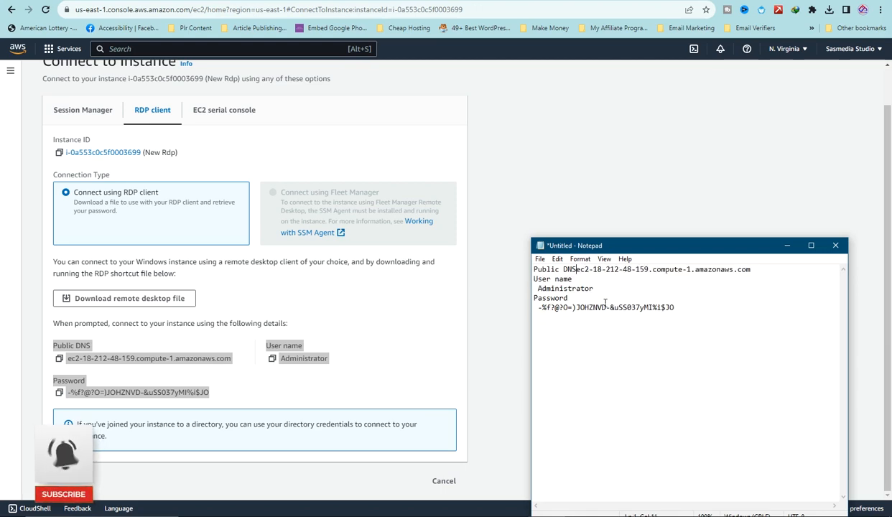
type(":")
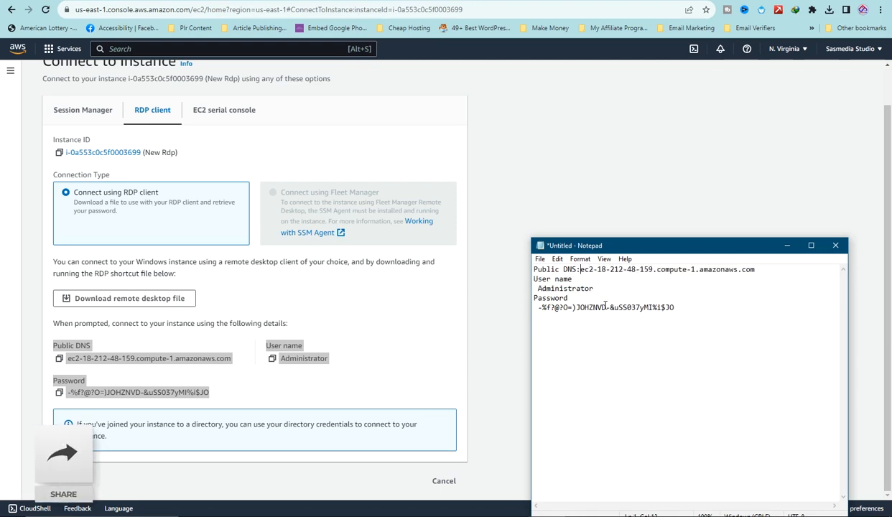
left_click(536, 289)
key("BackSpace")
key("BackSpace")
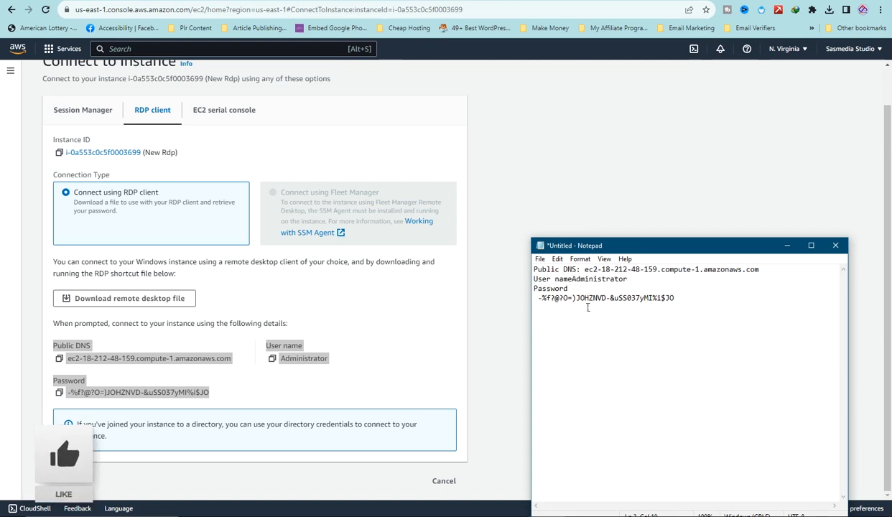
type(":")
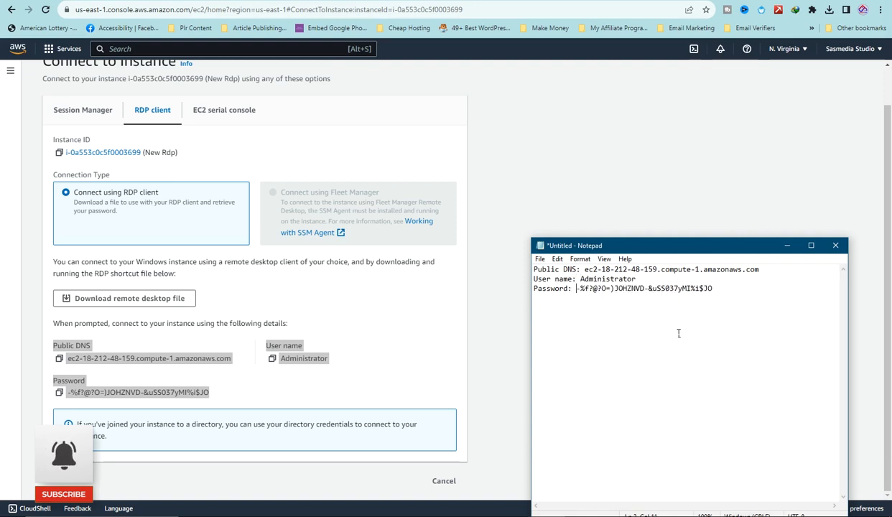
left_click(679, 334)
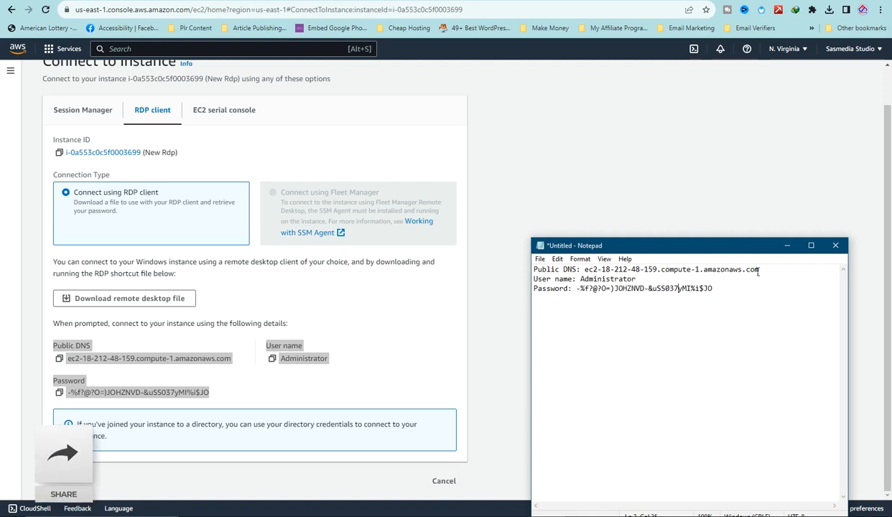
double_click(624, 279)
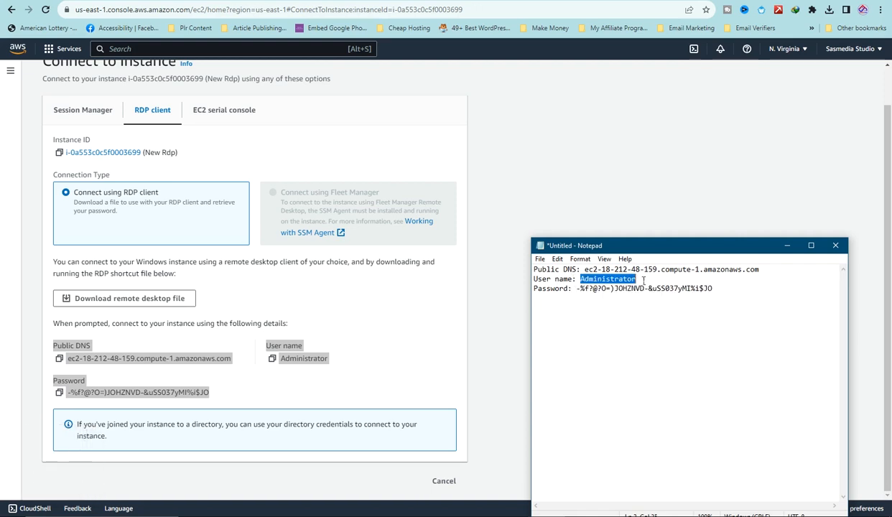
left_click(667, 287)
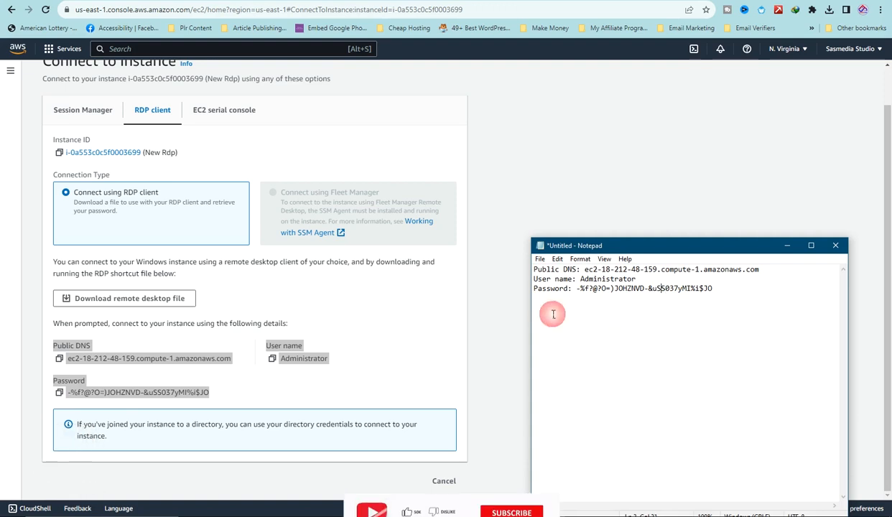
Go back to the EC2 instances list in the browser and open the summary of the New Rdp instance.
left_click(458, 313)
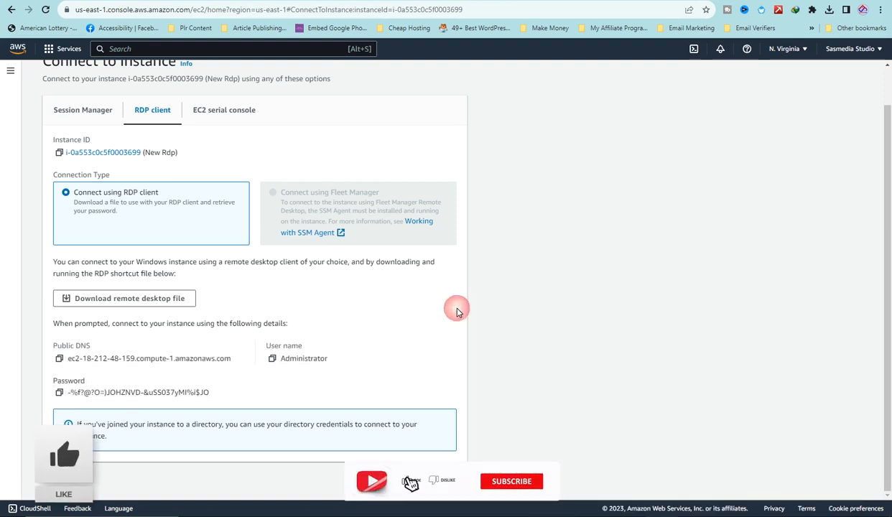
scroll(431, 288, "up", 1)
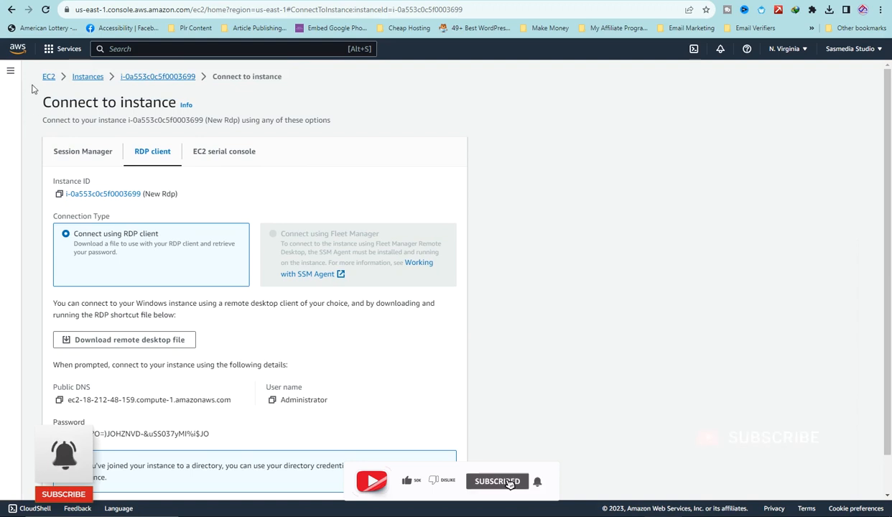
left_click(80, 80)
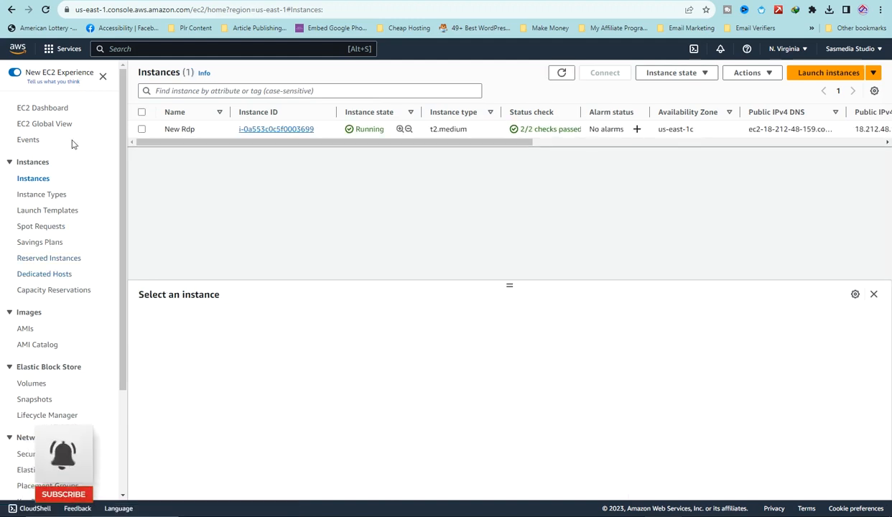
scroll(56, 263, "down", 3)
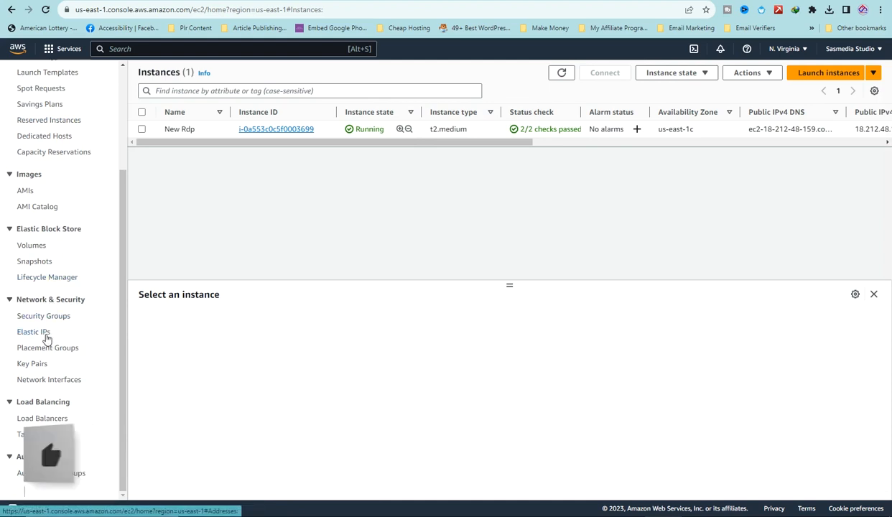
left_click(295, 132)
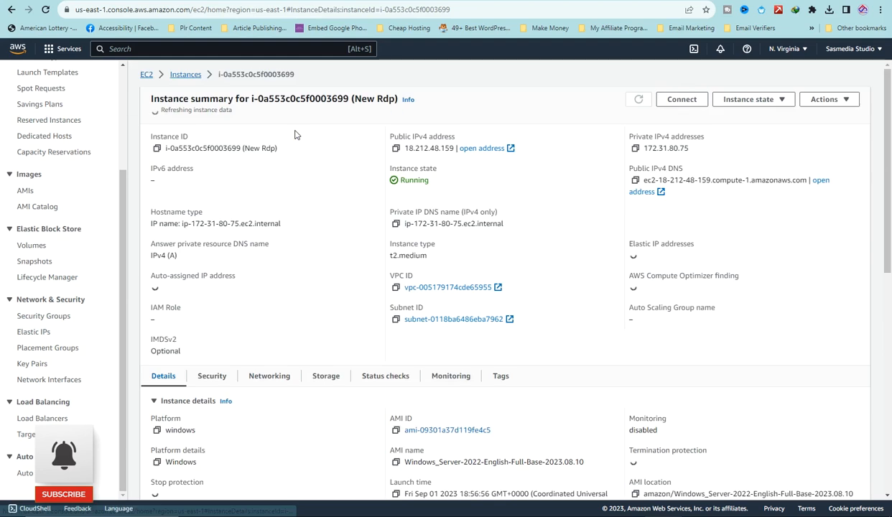
Allocate a new Elastic IP address from Amazon's pool of IPv4 addresses in the us-east-1 network border group.
left_click(33, 332)
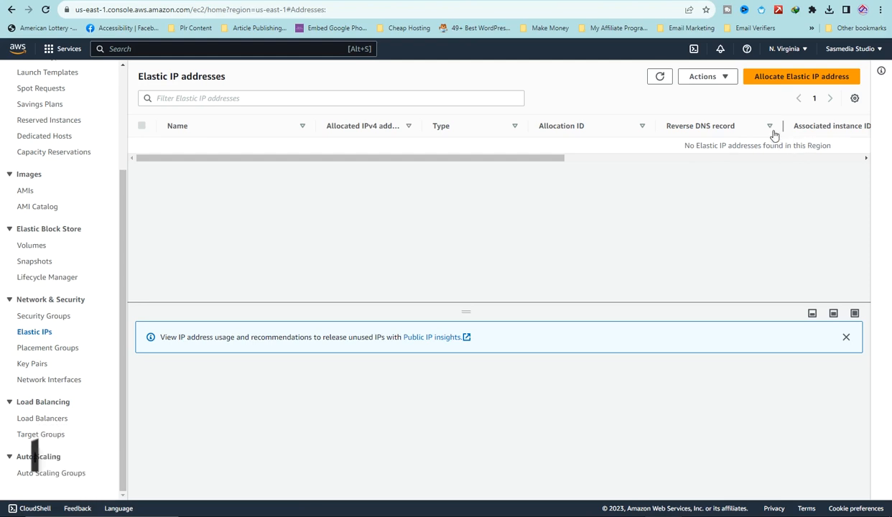
left_click(801, 83)
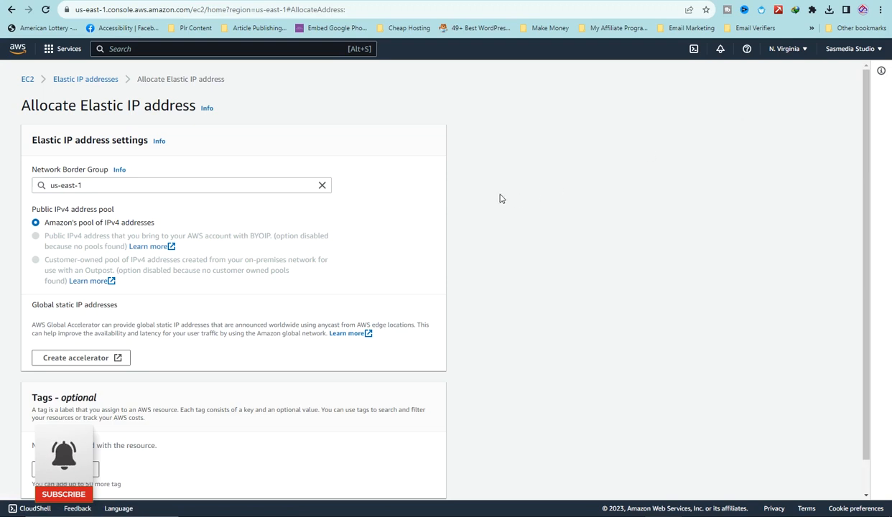
left_click(112, 186)
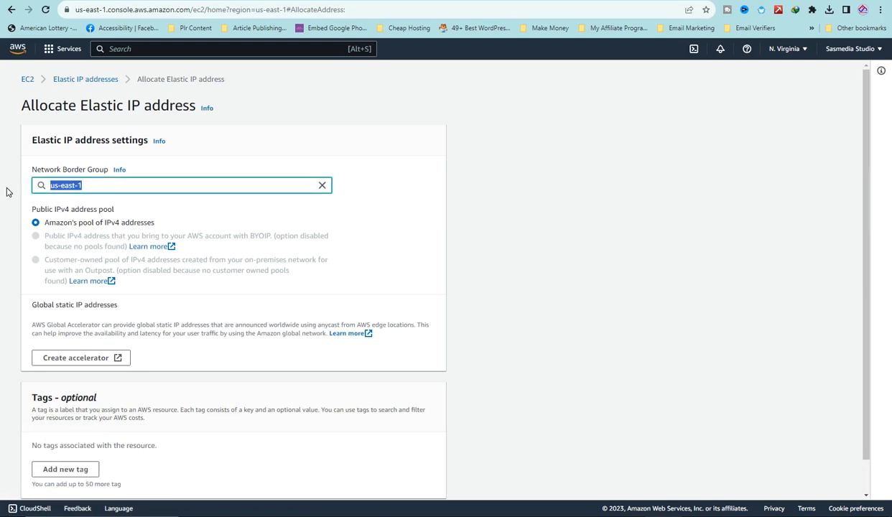
left_click(798, 54)
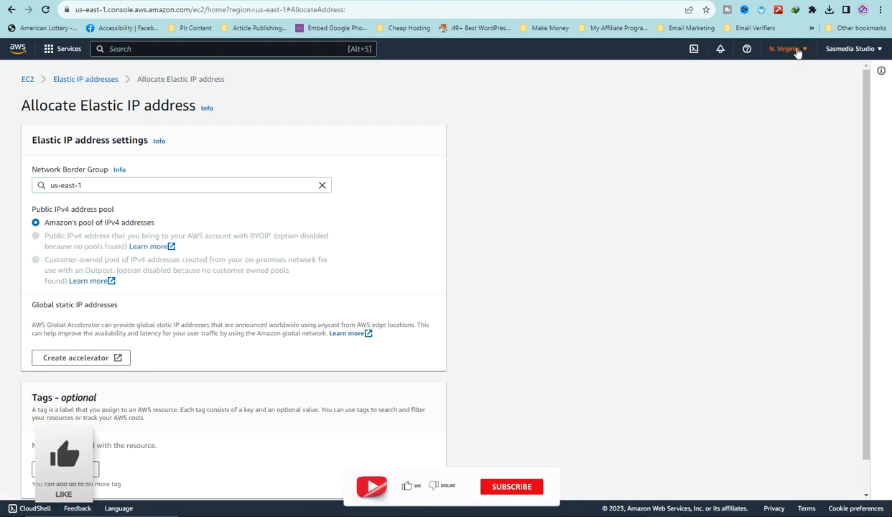
left_click(797, 54)
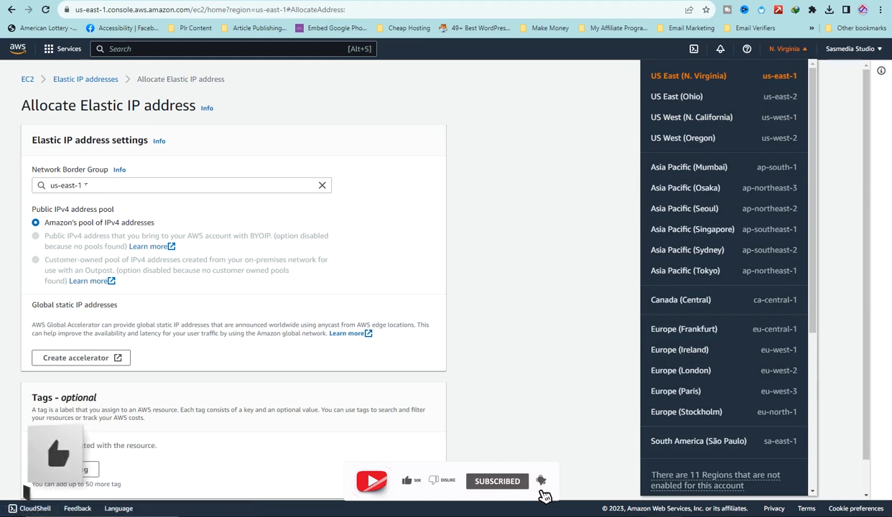
left_click(93, 185)
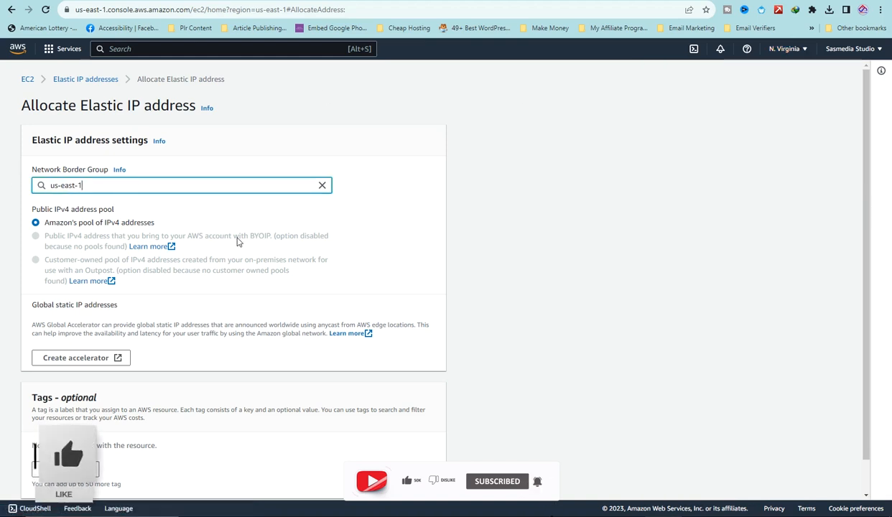
scroll(371, 261, "down", 1)
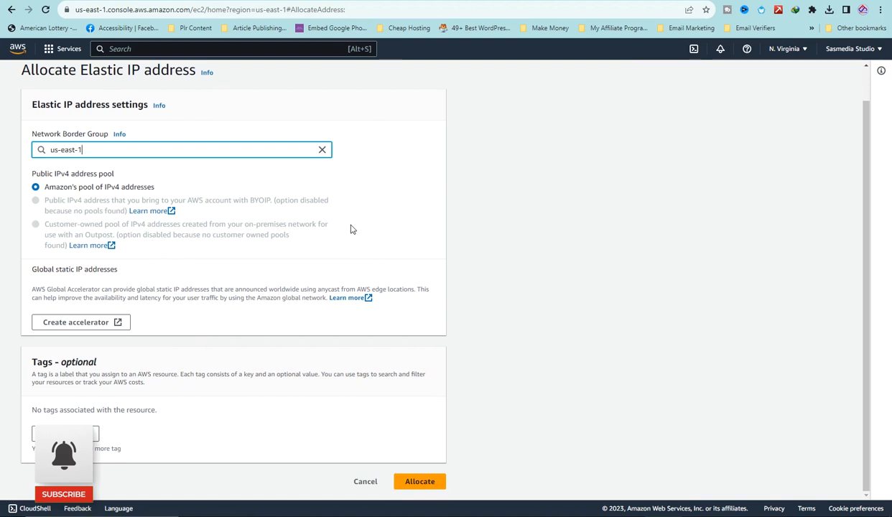
left_click(427, 485)
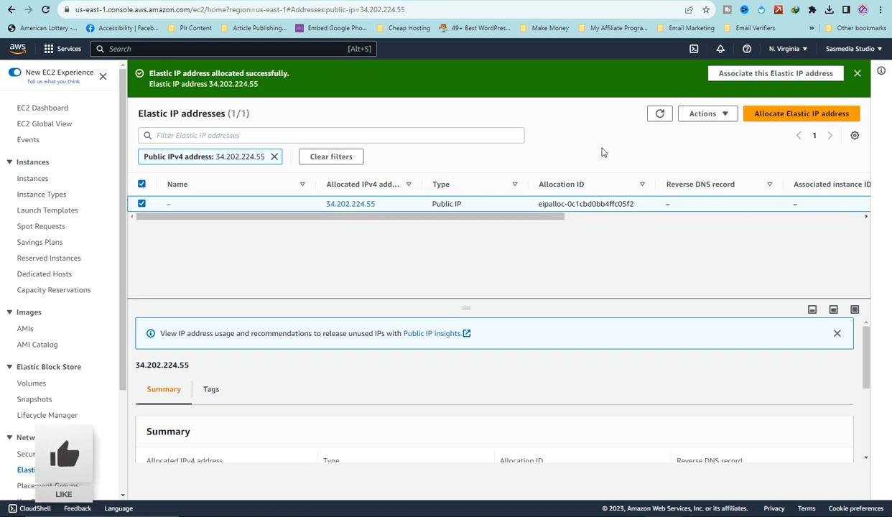
Associate the new Elastic IP address with the New Rdp instance, using private IP address 172.31.80.75.
left_click(718, 117)
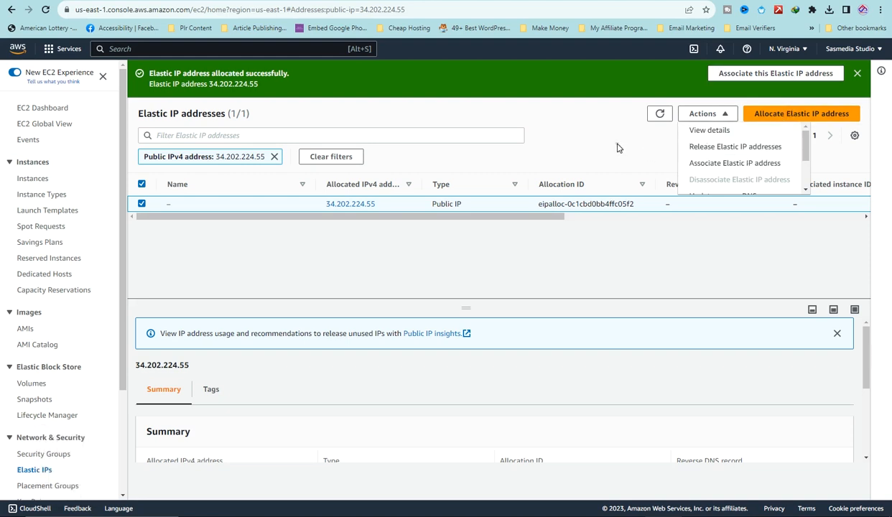
left_click(673, 138)
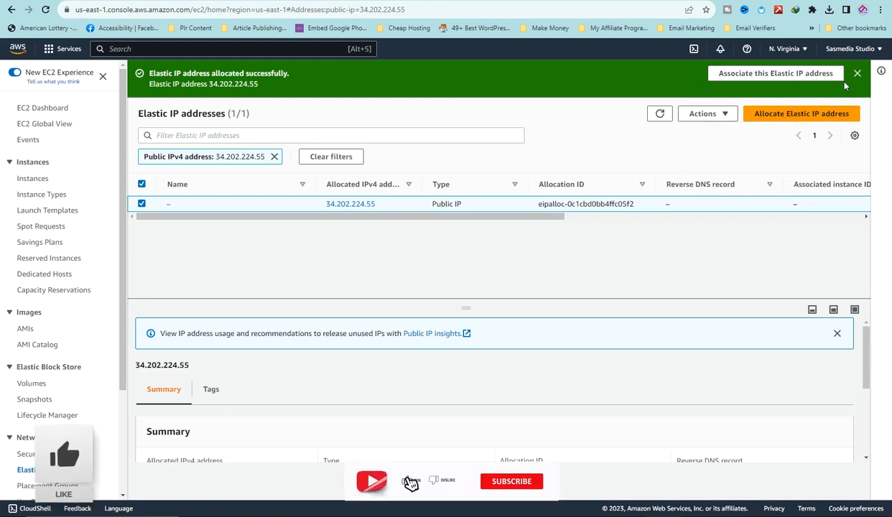
left_click(715, 115)
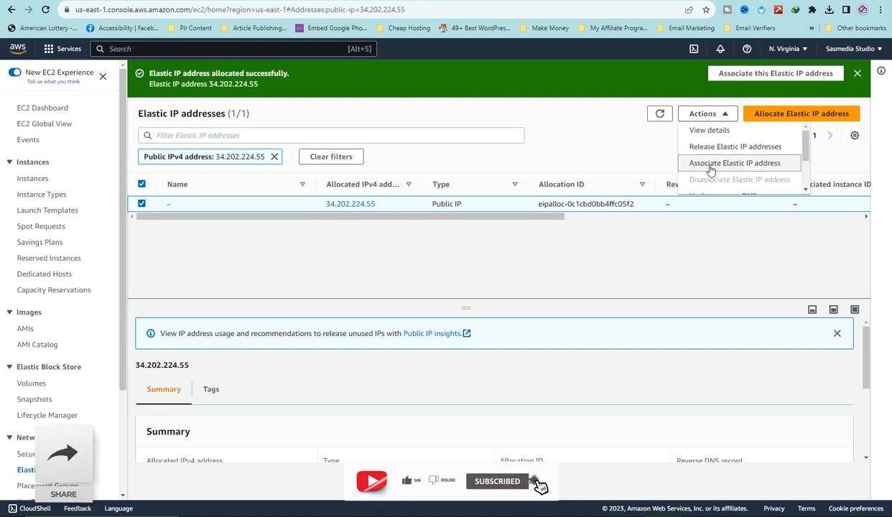
left_click(742, 167)
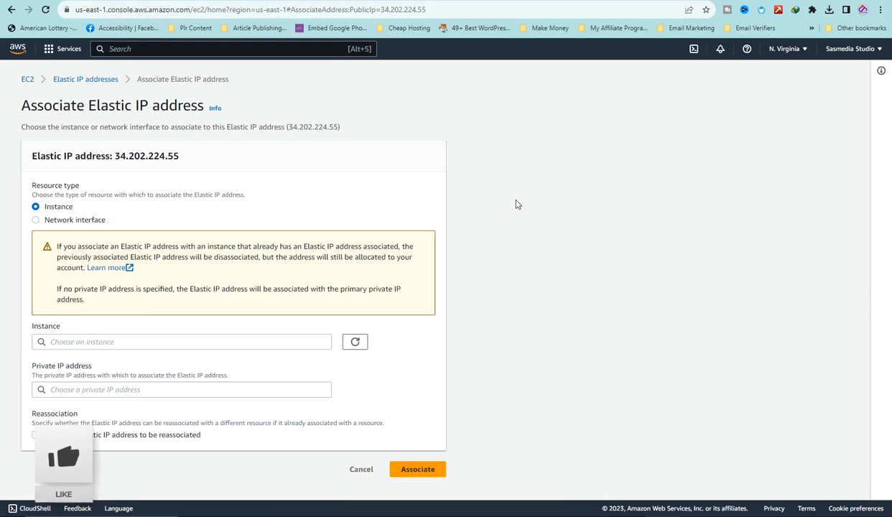
left_click(89, 342)
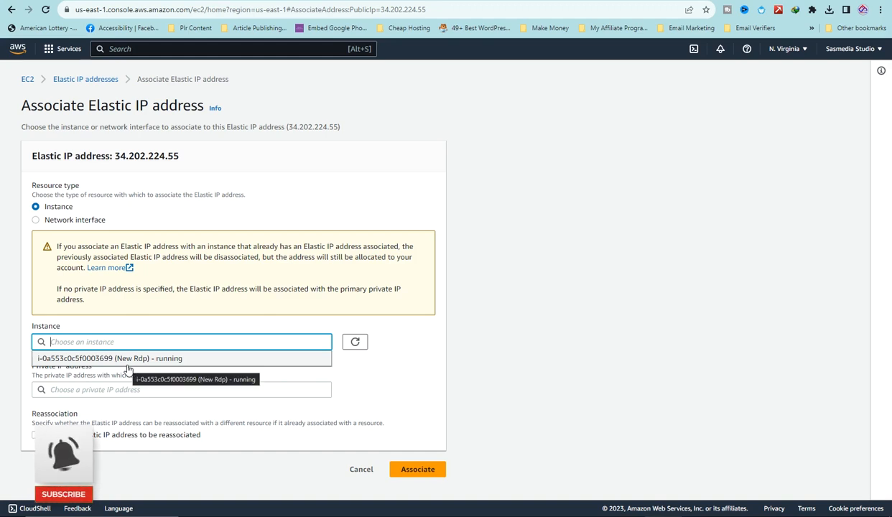
left_click(150, 361)
left_click(121, 389)
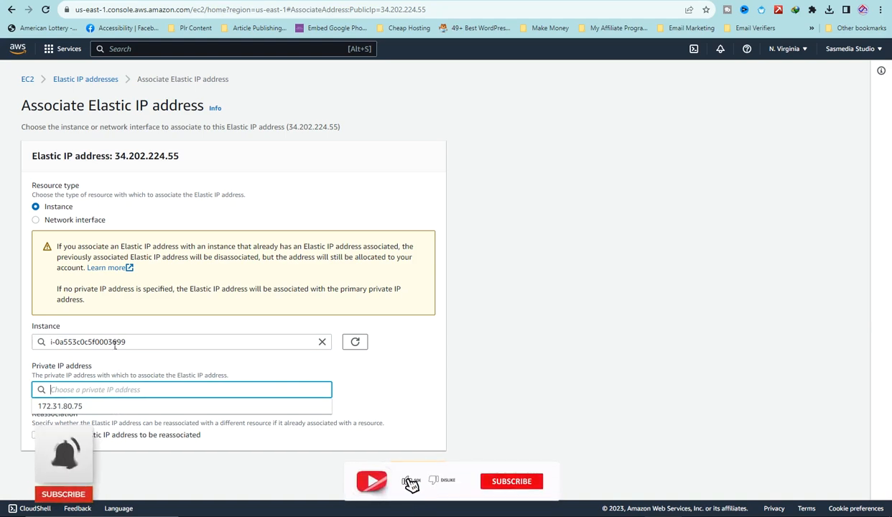
left_click(114, 405)
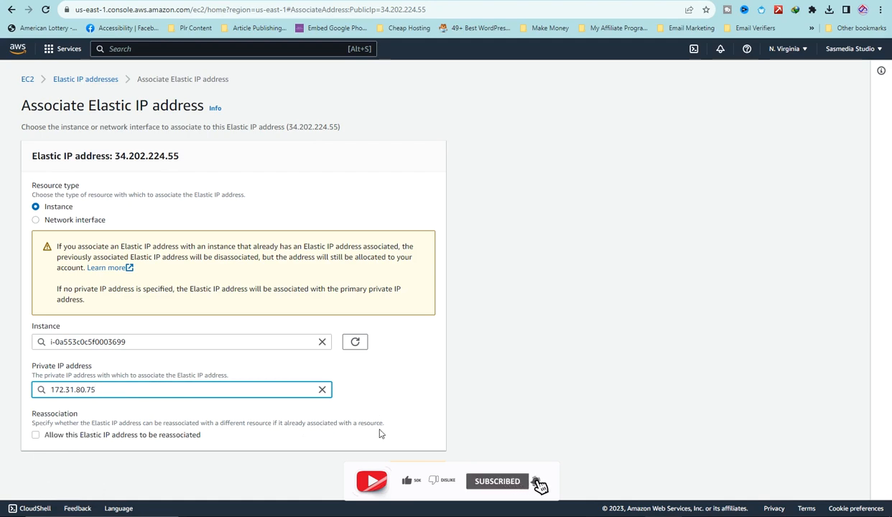
left_click(418, 470)
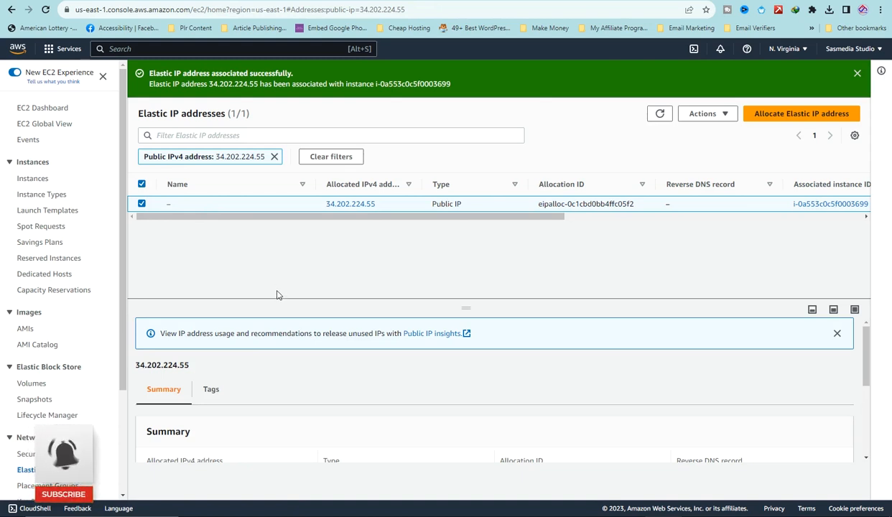
Return to the EC2 instances list, open the New Rdp instance's summary and copy its public IPv4 address.
left_click(42, 185)
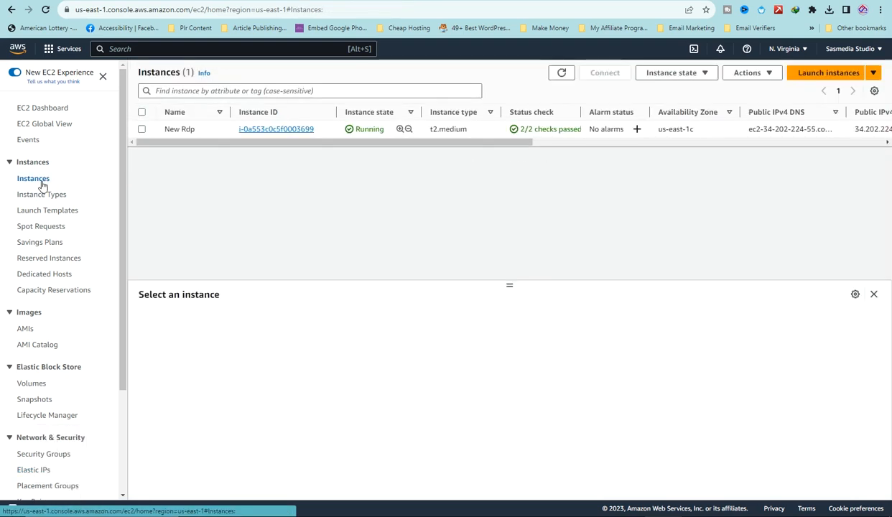
left_click(302, 132)
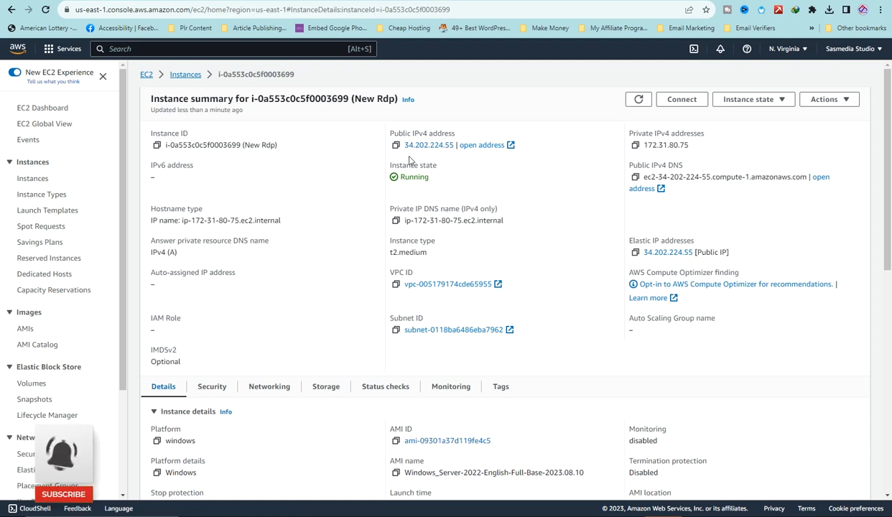
left_click(396, 145)
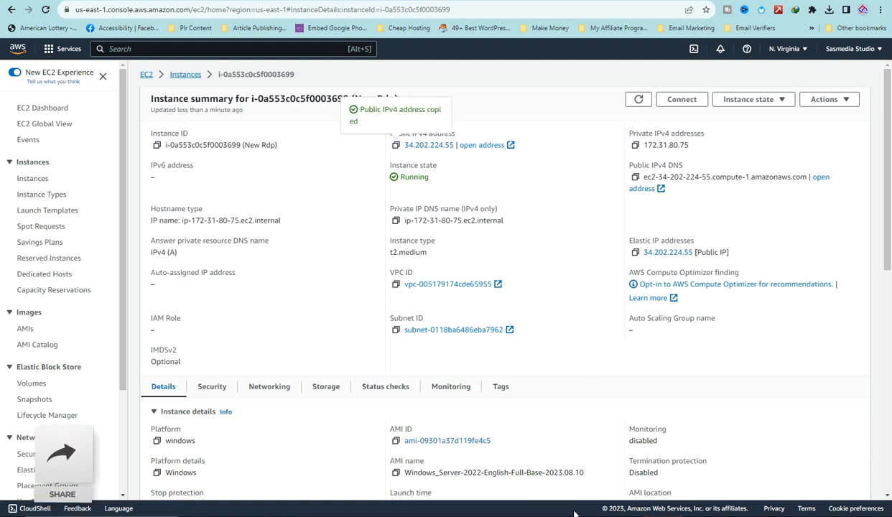
In the Notepad notes, add the line "IP: 34.202.224.55" below the public DNS, and select all the connection details.
mouse_move(528, 516)
left_click(566, 476)
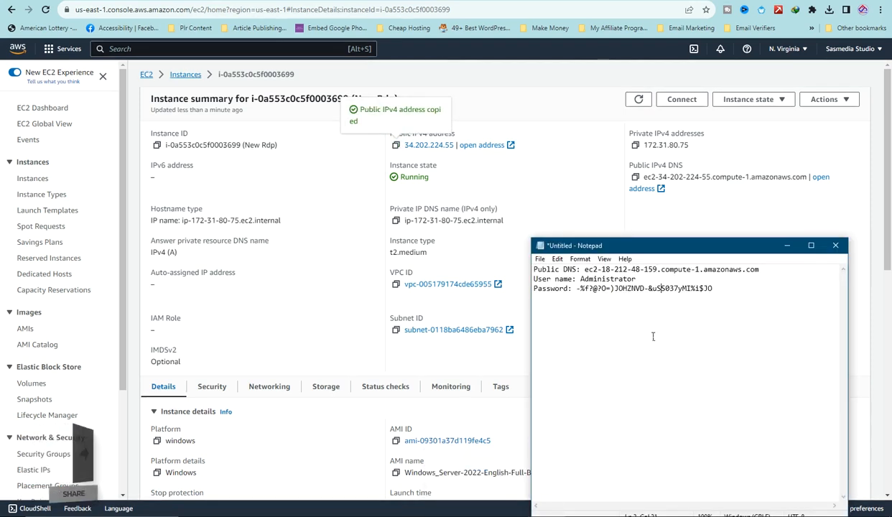
left_click(720, 285)
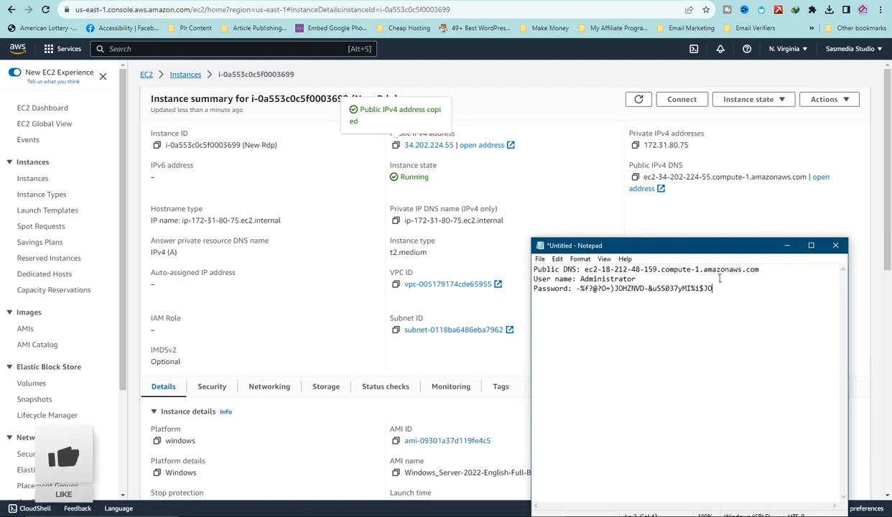
key("Return")
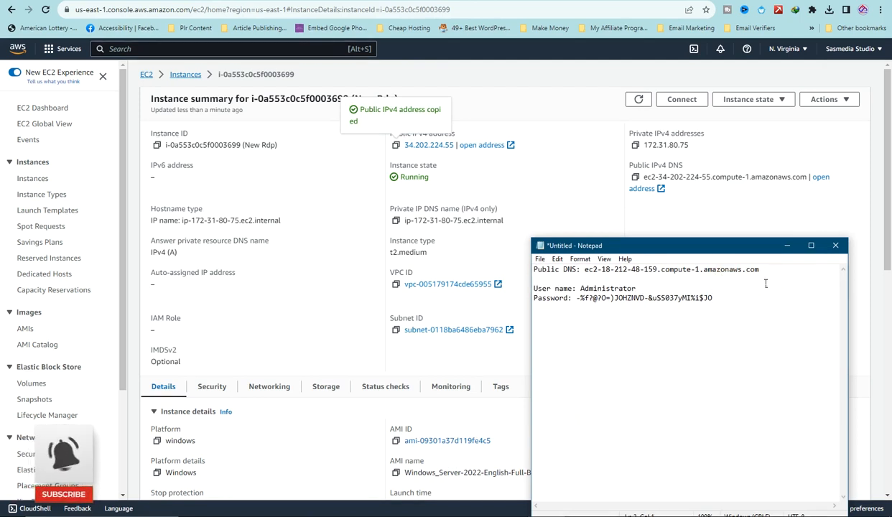
type("IP")
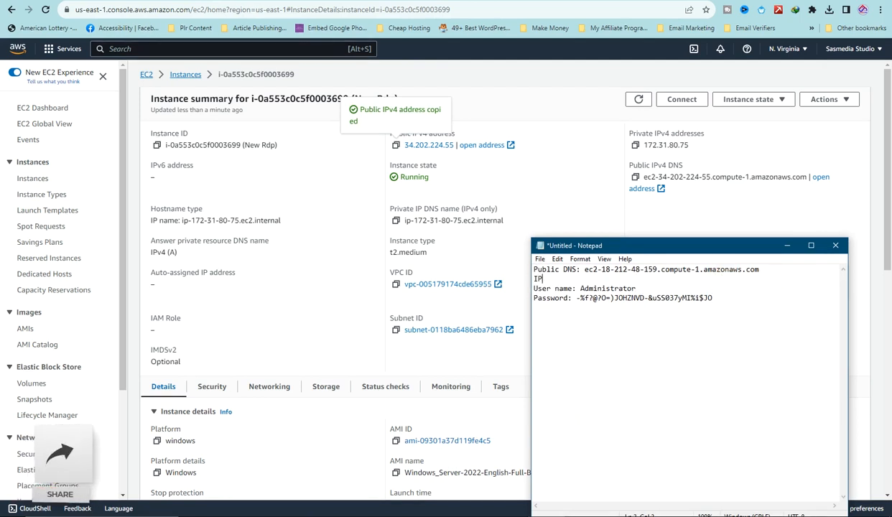
type(":")
key("ctrl+v")
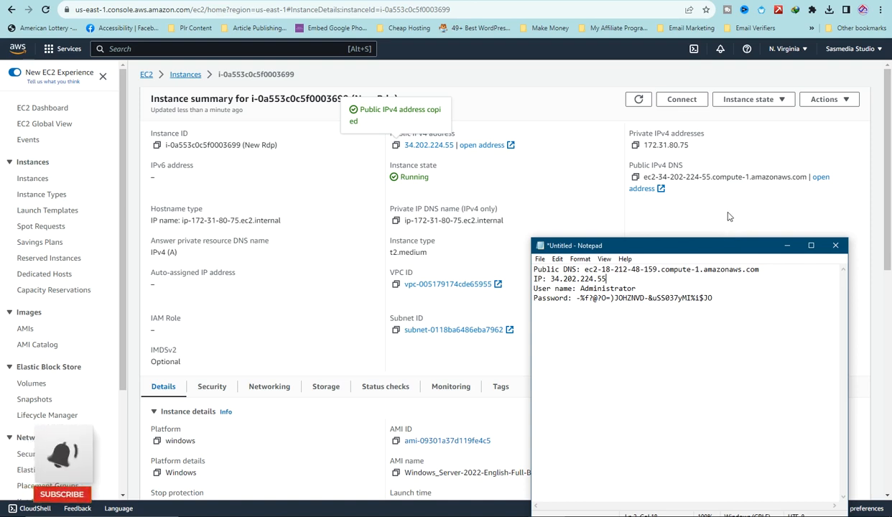
left_click_drag(736, 299, 535, 272)
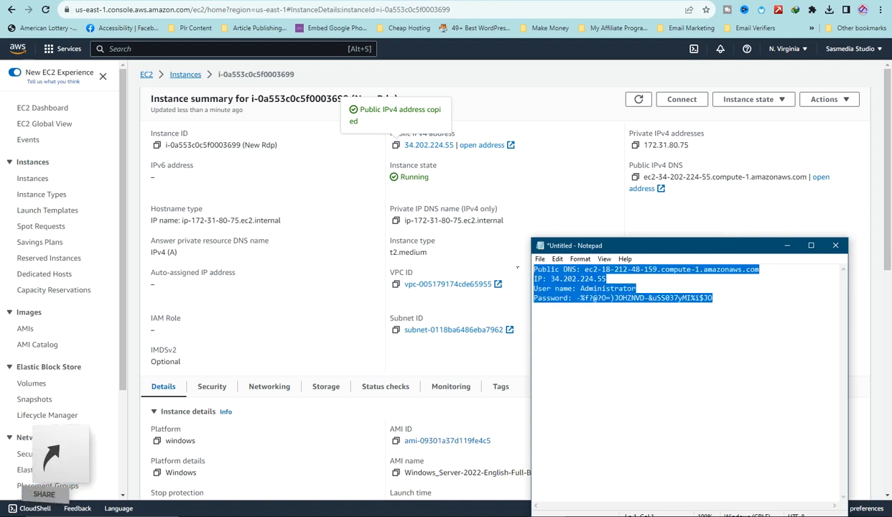